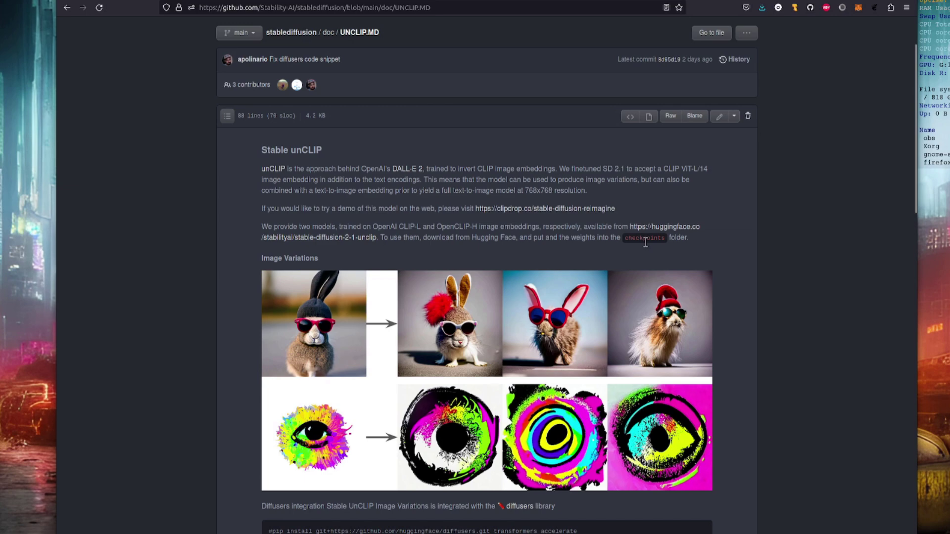
# Review the unCLIP setup instructions and check the sd21-unclip and karlo_models files in the checkpoints folder.
pyautogui.moveTo(914, 113); pyautogui.dragTo(916, 435)
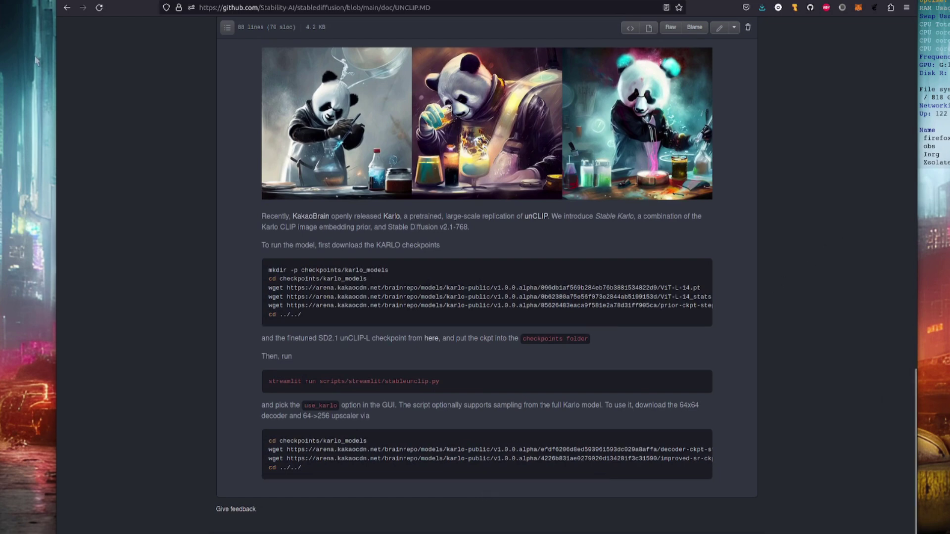
pyautogui.press('super+e')
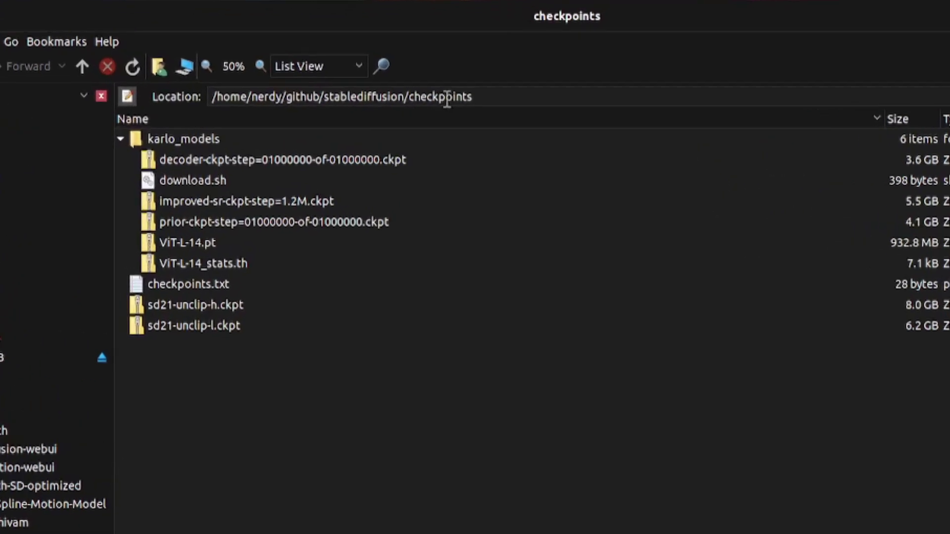
pyautogui.click(211, 311)
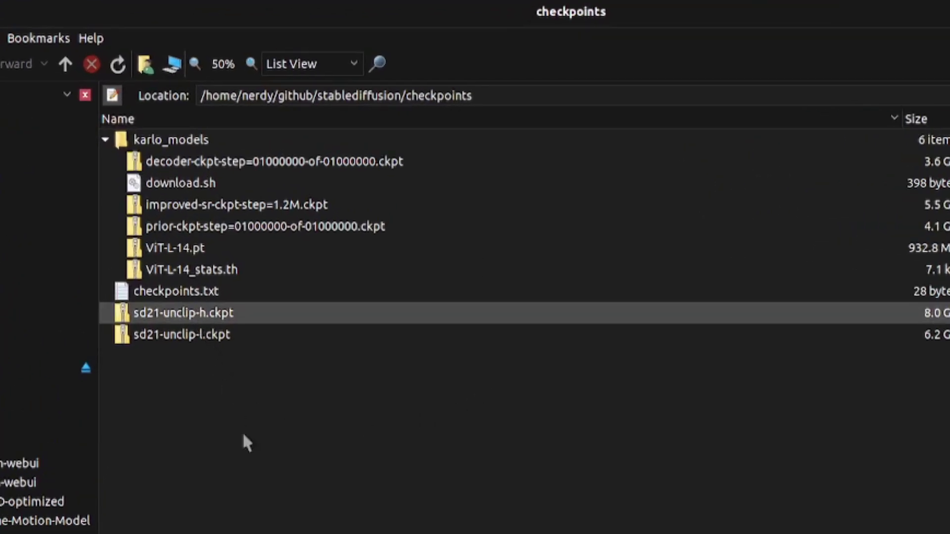
pyautogui.click(213, 340)
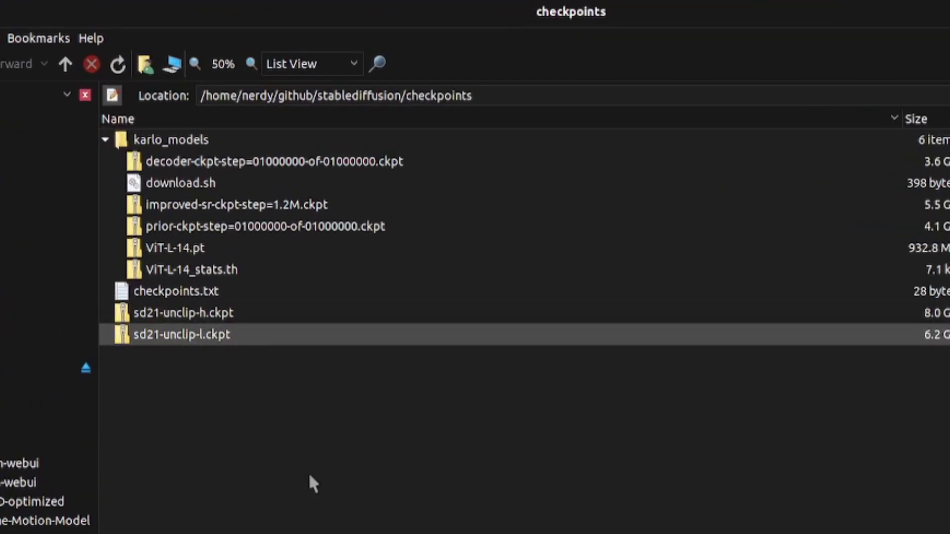
pyautogui.click(205, 149)
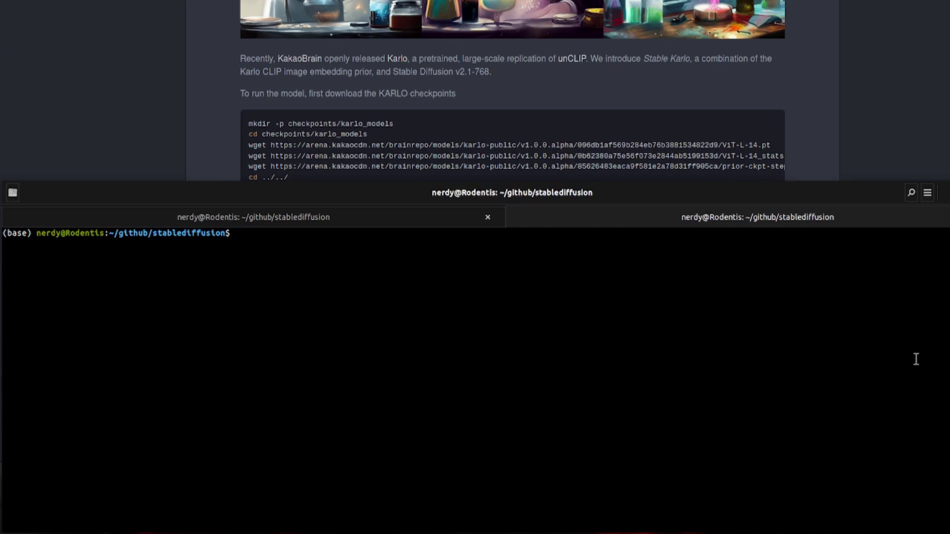
# Update the stablediffusion repository with git pull and activate the sd2 conda environment in the terminal.
pyautogui.write('git pull')
pyautogui.press('Return')
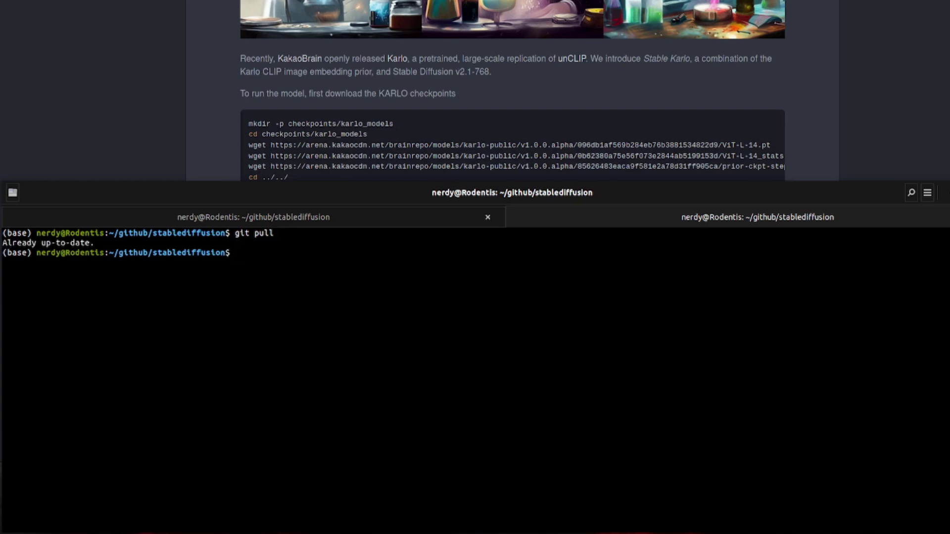
pyautogui.write('conda activate sd2')
pyautogui.press('Return')
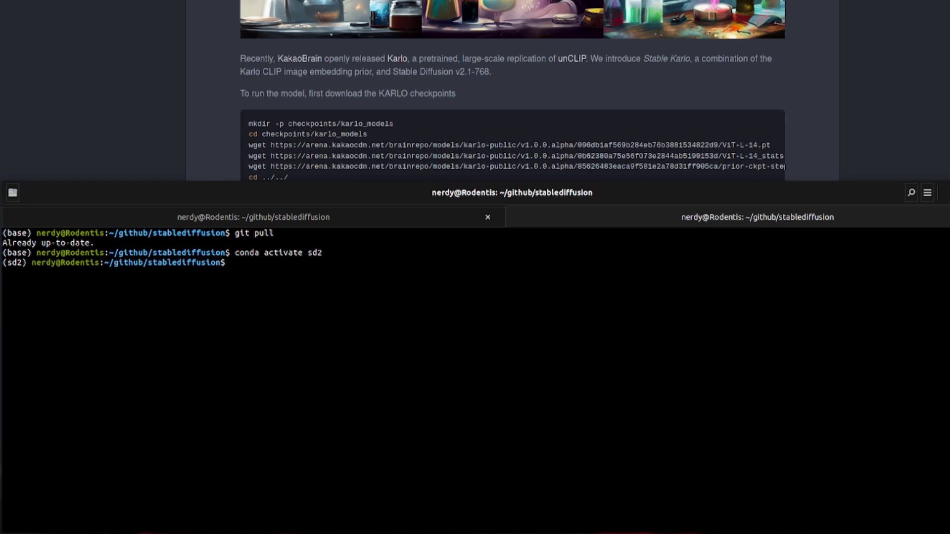
# Install the Python packages listed in requirements.txt with pip.
pyautogui.write('pip install -r req')
pyautogui.press('Tab')
pyautogui.press('Return')
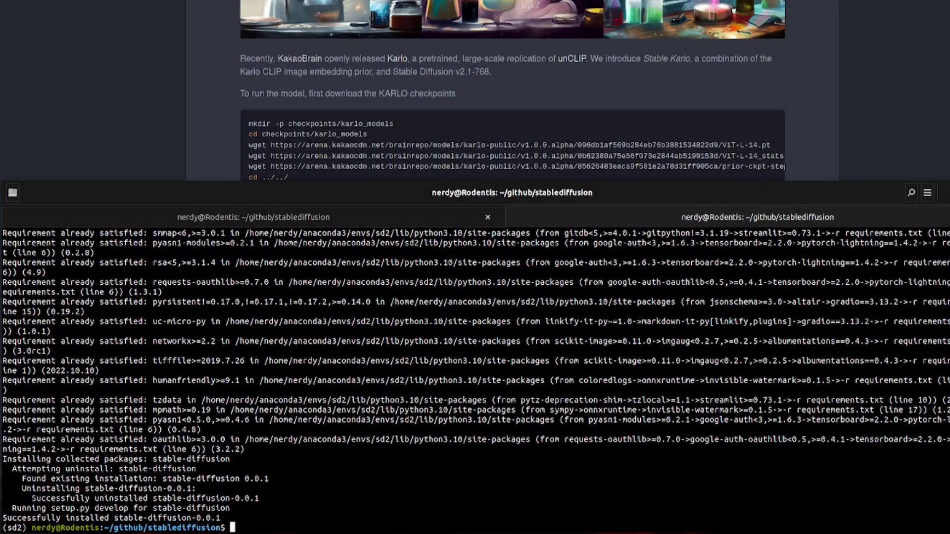
# Copy the Streamlit UI demo command from the documentation and run scripts/streamlit/stableunclip.py in the terminal.
pyautogui.scroll(-8, 877, 82)
pyautogui.scroll(3, 878, 86)
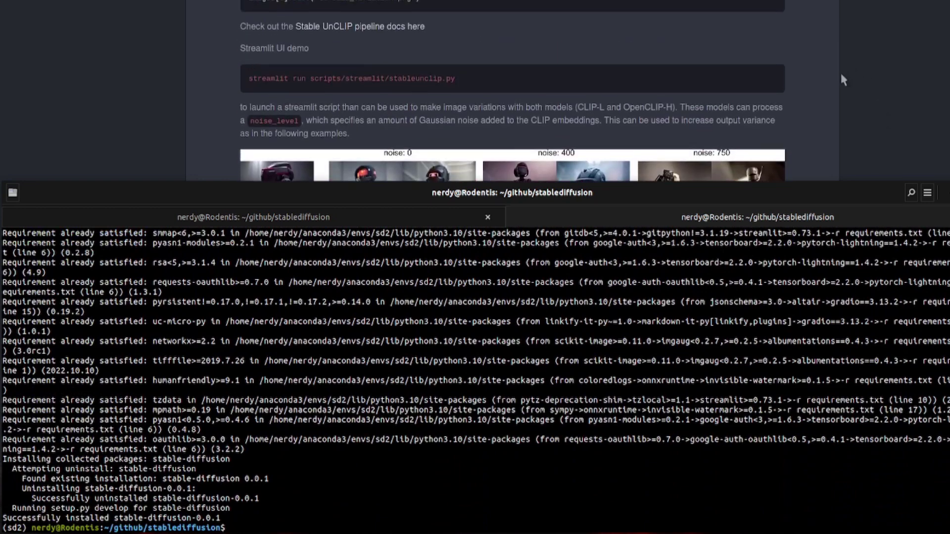
pyautogui.click(770, 78)
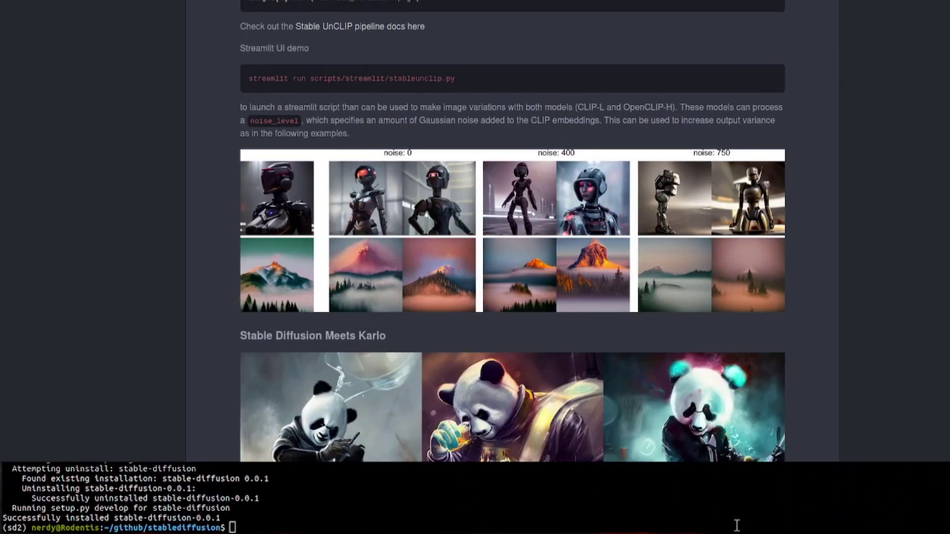
pyautogui.click(705, 492)
pyautogui.rightClick(538, 370)
pyautogui.click(558, 402)
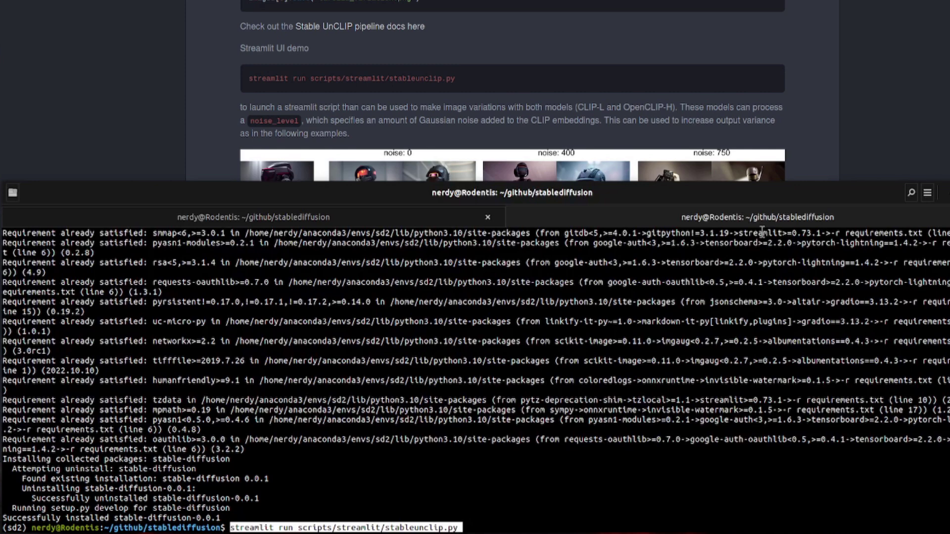
pyautogui.press('Return')
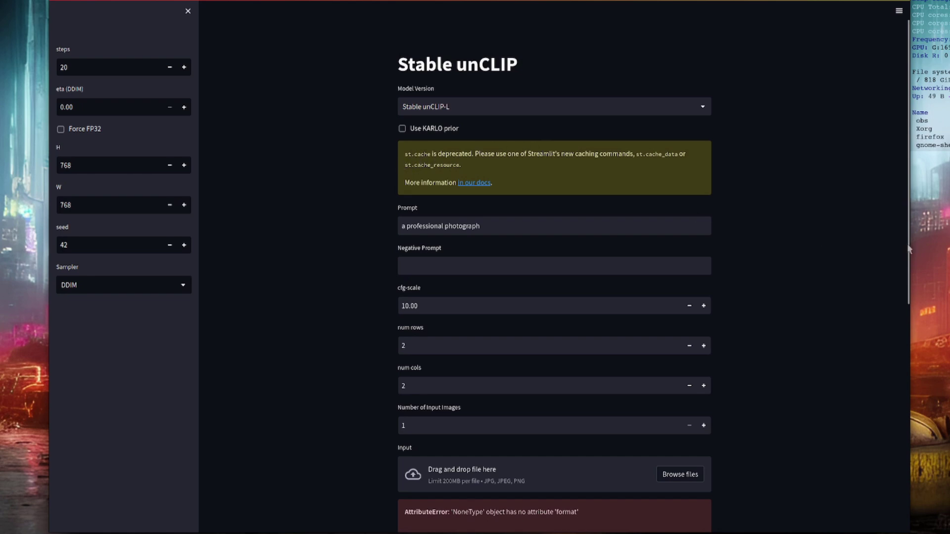
# Upload DP353256.jpg as the input image in the Stable unCLIP page.
pyautogui.scroll(-3, 875, 330)
pyautogui.scroll(-3, 861, 327)
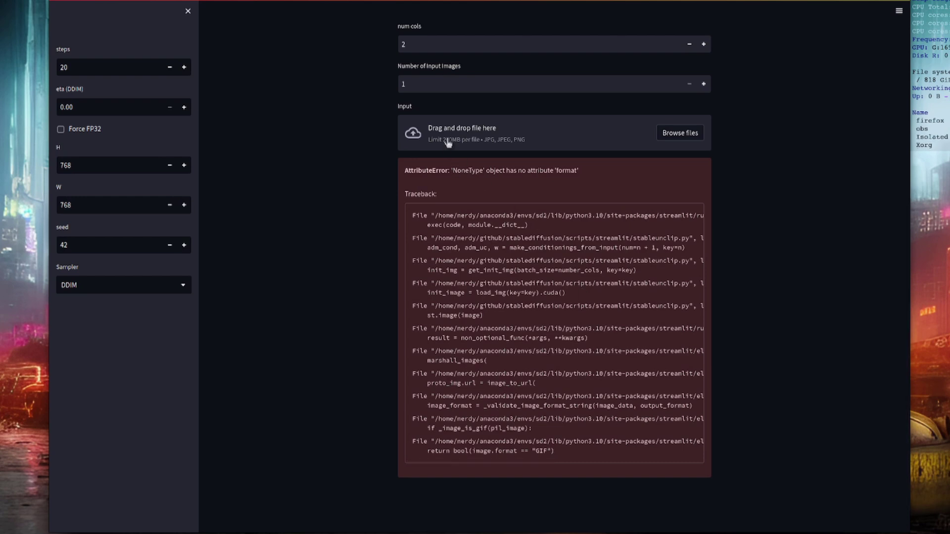
pyautogui.scroll(-1, 448, 143)
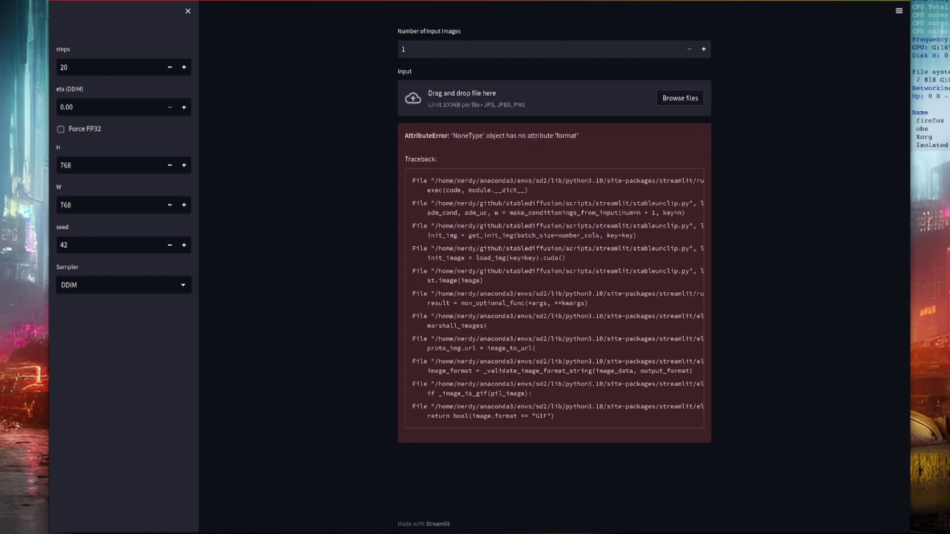
pyautogui.moveTo(894, 169); pyautogui.dragTo(487, 97)
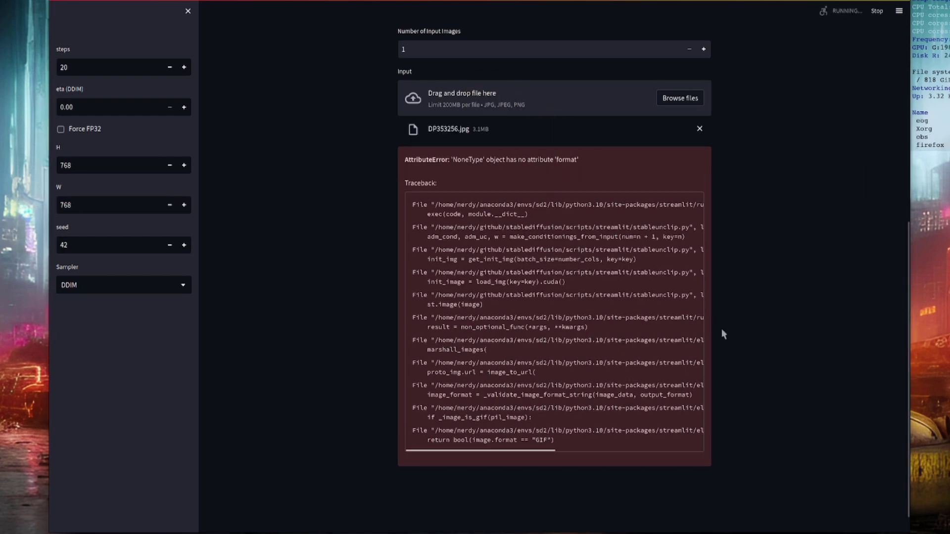
# Sample image variations of the uploaded portrait and view the resulting grid.
pyautogui.scroll(-4, 772, 312)
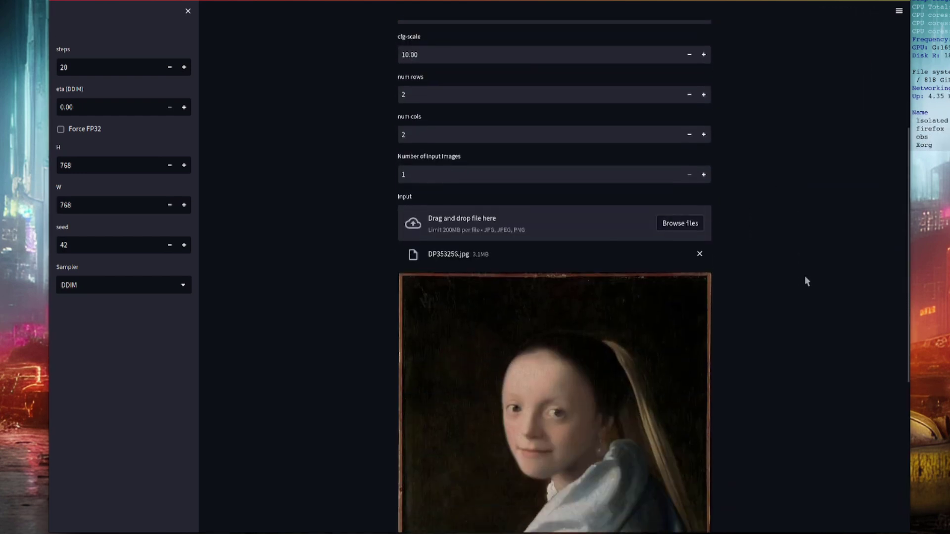
pyautogui.scroll(1, 546, 94)
pyautogui.scroll(-6, 786, 277)
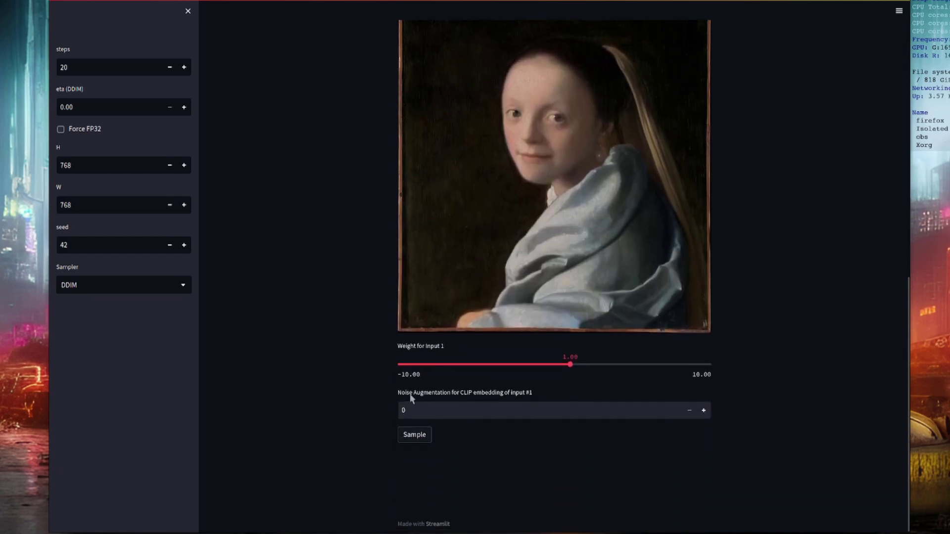
pyautogui.click(423, 437)
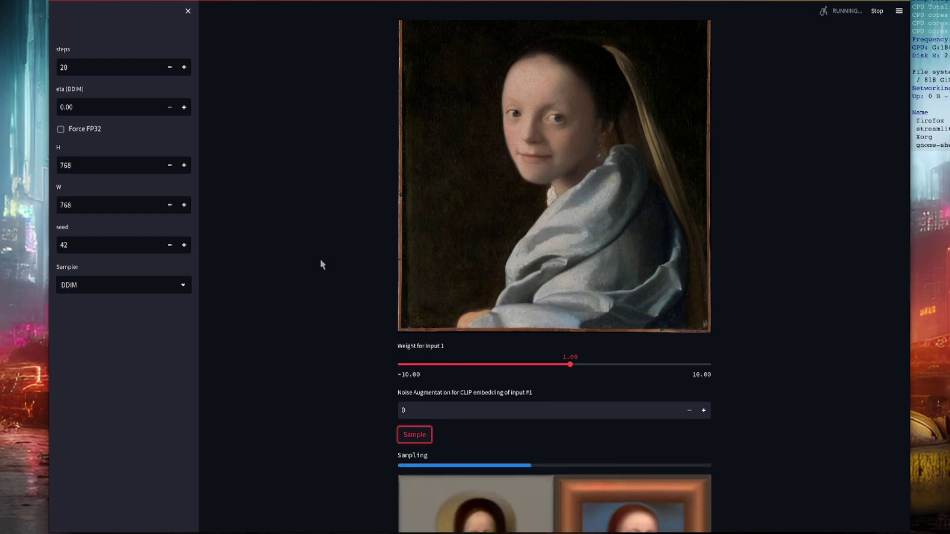
pyautogui.scroll(-7, 320, 259)
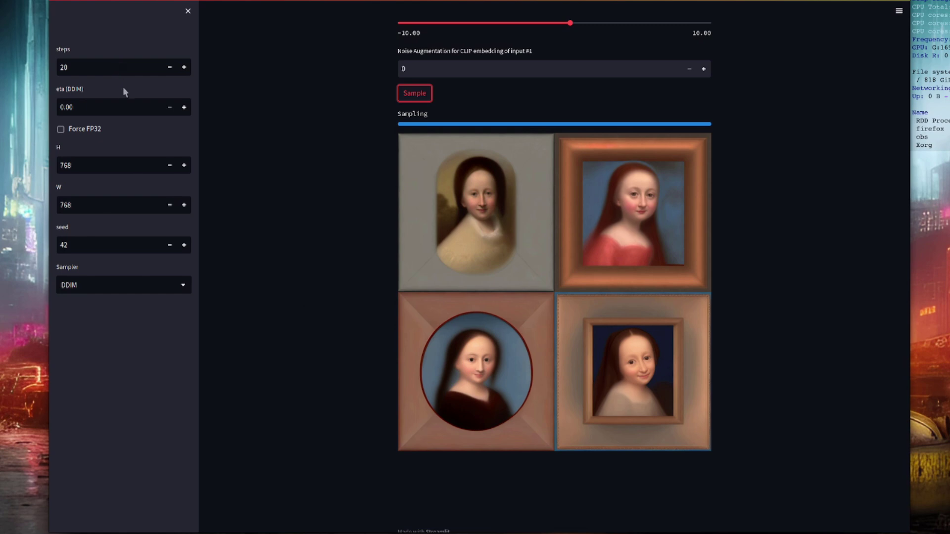
# Set the DDIM eta value to 1.
pyautogui.doubleClick(121, 106)
pyautogui.write('1')
pyautogui.press('Return')
# Examine the height, width and seed settings and the choices offered for sampler and model version.
pyautogui.click(101, 171)
pyautogui.click(110, 204)
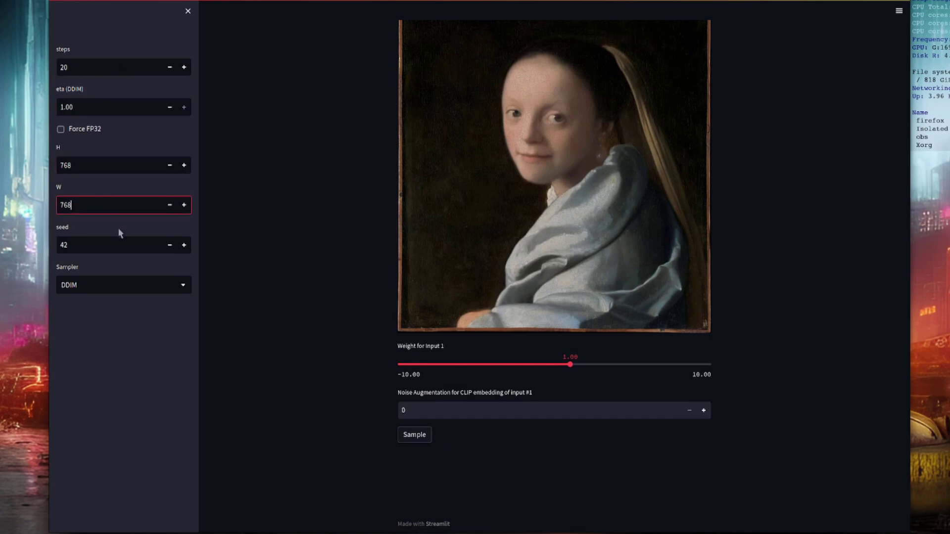
pyautogui.click(120, 246)
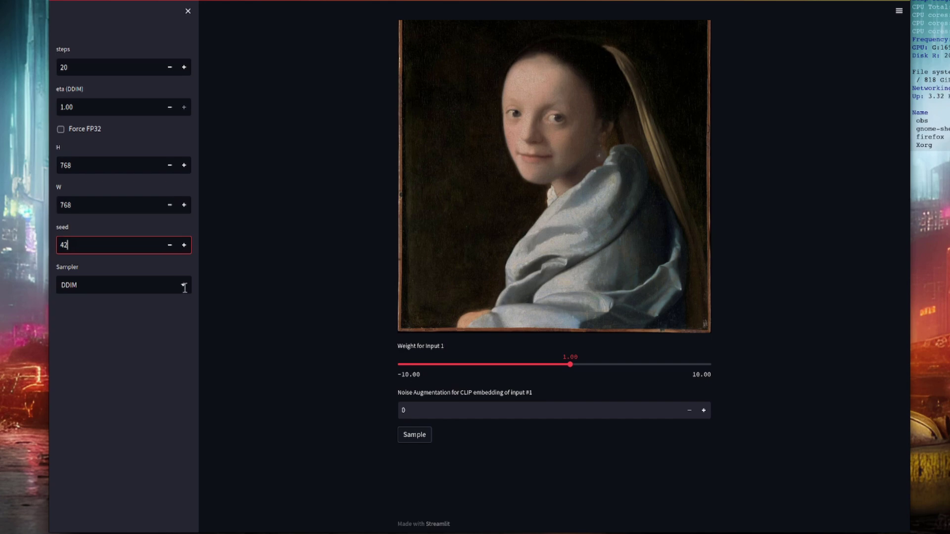
pyautogui.click(184, 287)
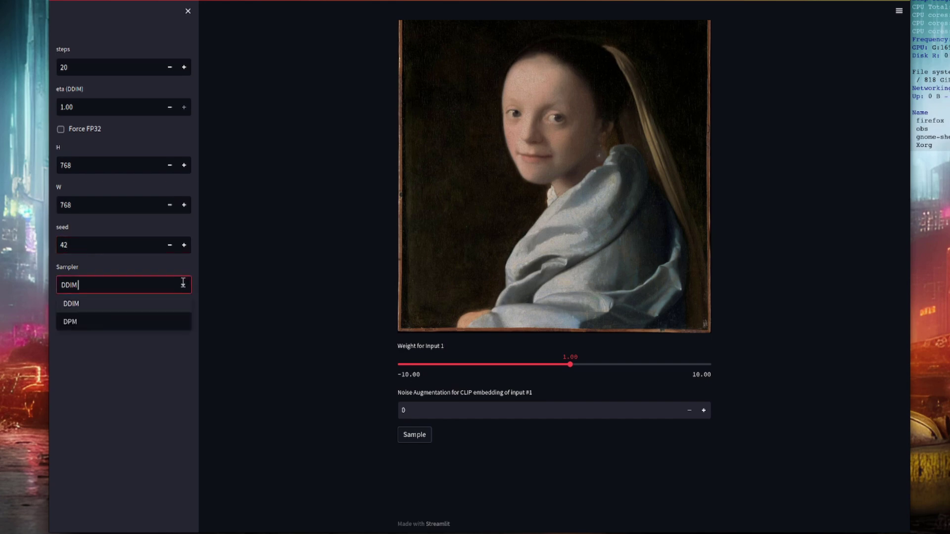
pyautogui.click(272, 370)
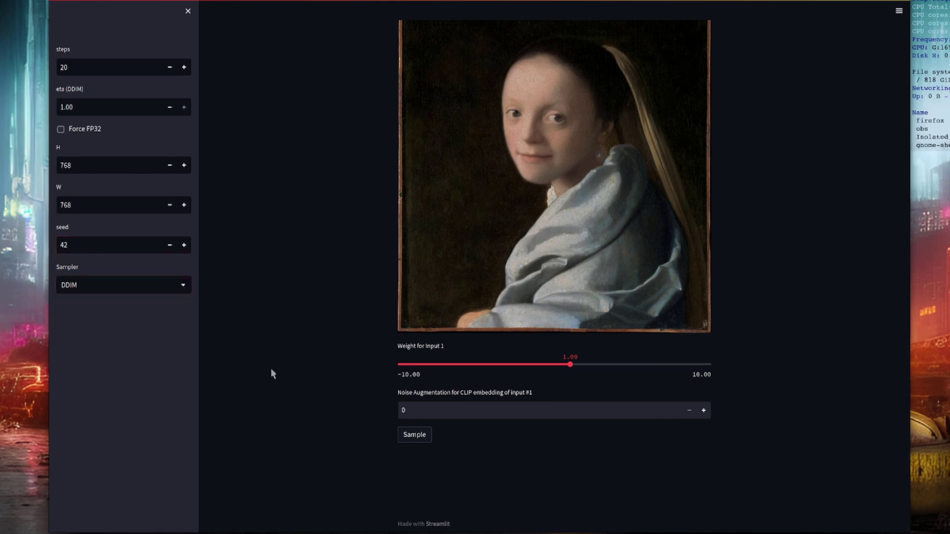
pyautogui.scroll(10, 857, 415)
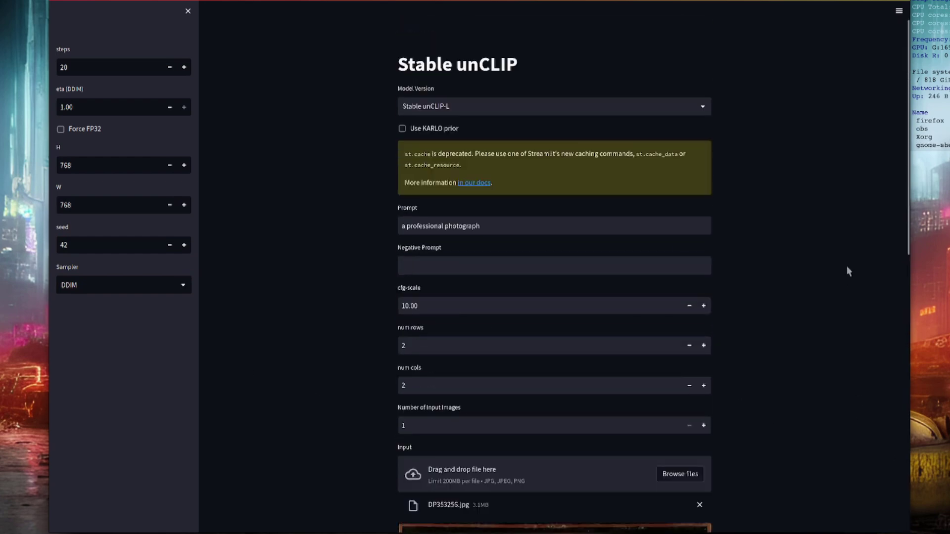
pyautogui.click(702, 106)
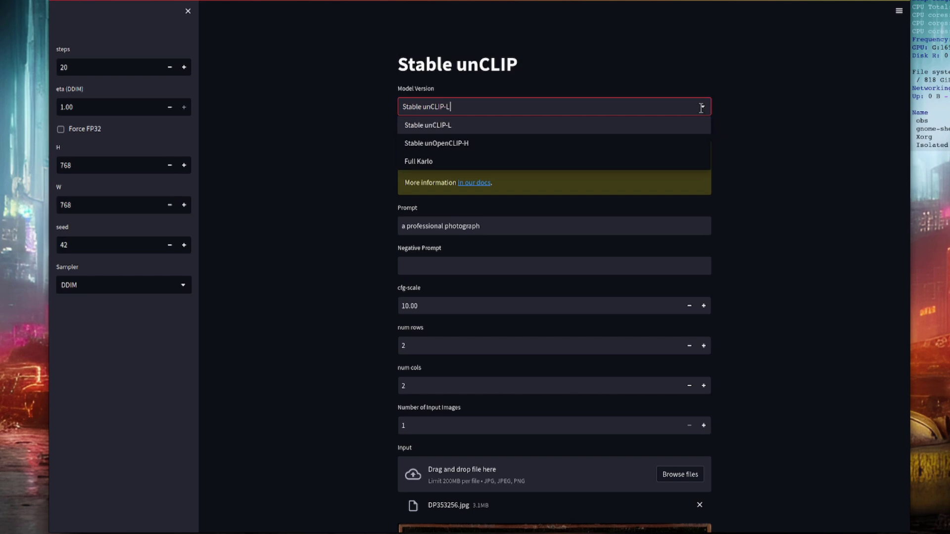
pyautogui.click(791, 138)
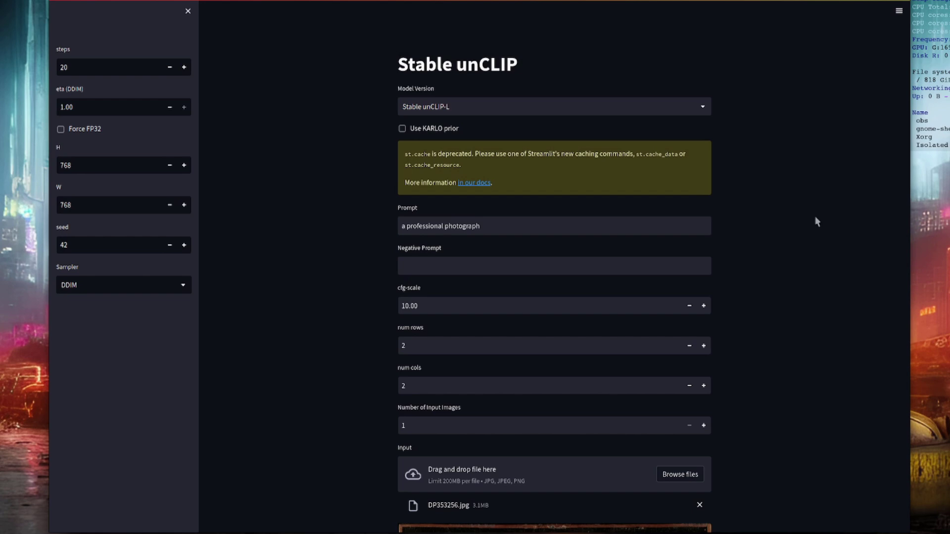
# Sample the portrait variations again with the changed eta and view the resulting grid.
pyautogui.scroll(-10, 815, 222)
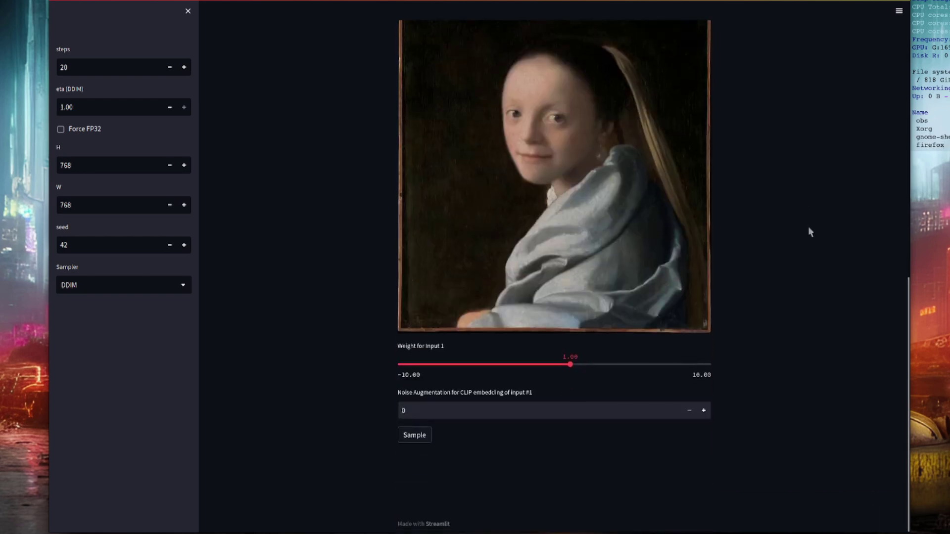
pyautogui.click(422, 435)
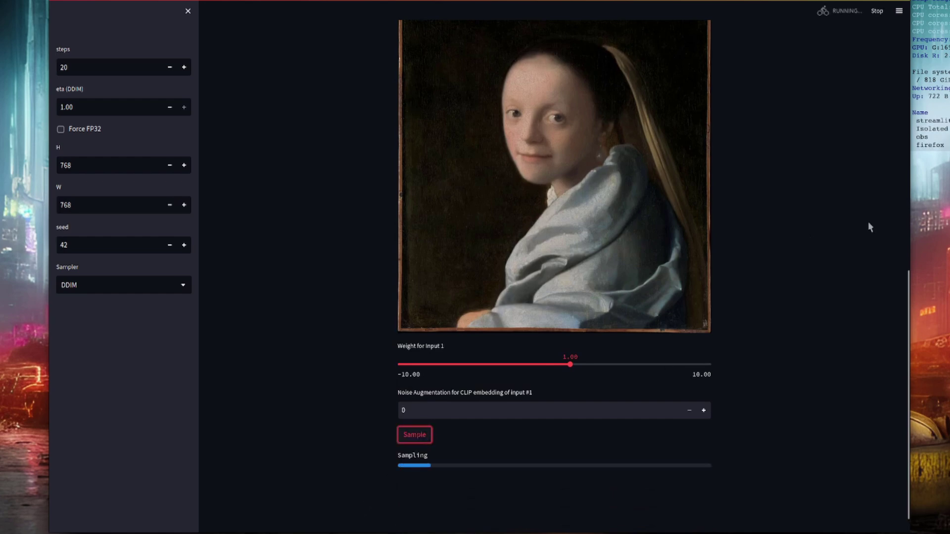
pyautogui.scroll(-7, 811, 302)
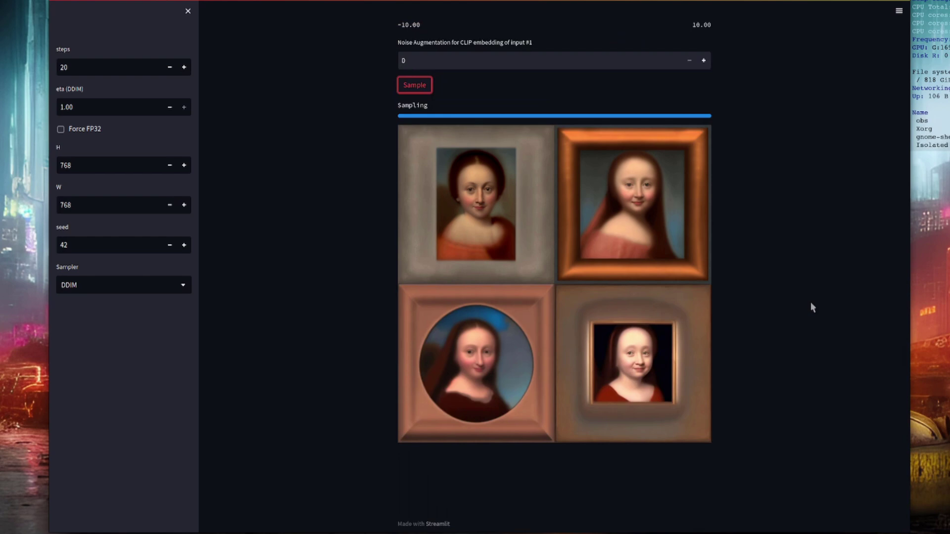
pyautogui.scroll(3, 812, 308)
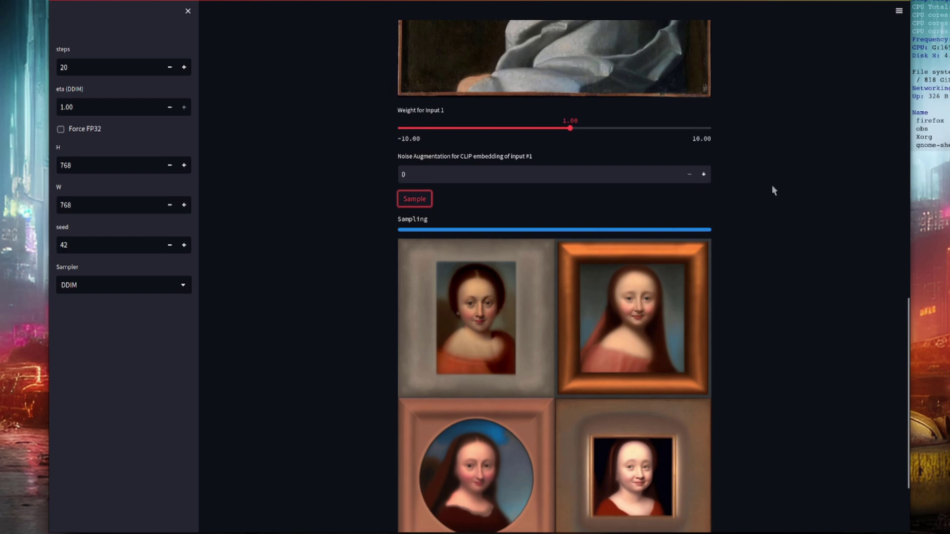
pyautogui.click(703, 174)
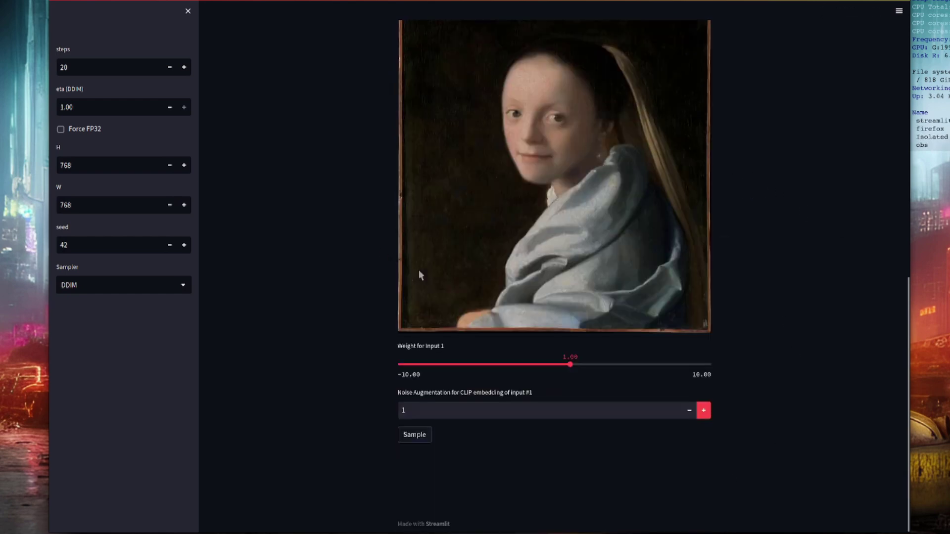
pyautogui.click(688, 412)
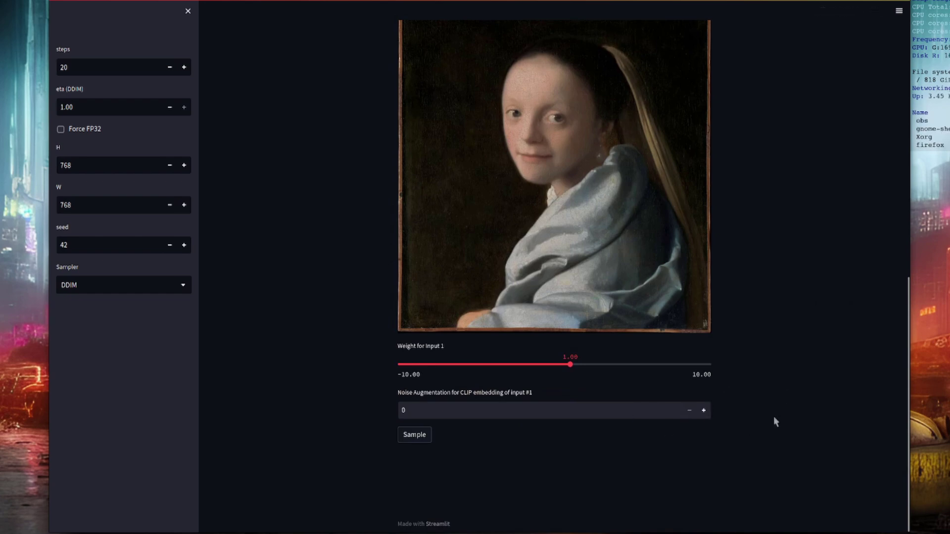
# Set both the number of rows and the number of columns to 1 for the sampled output.
pyautogui.scroll(10, 770, 476)
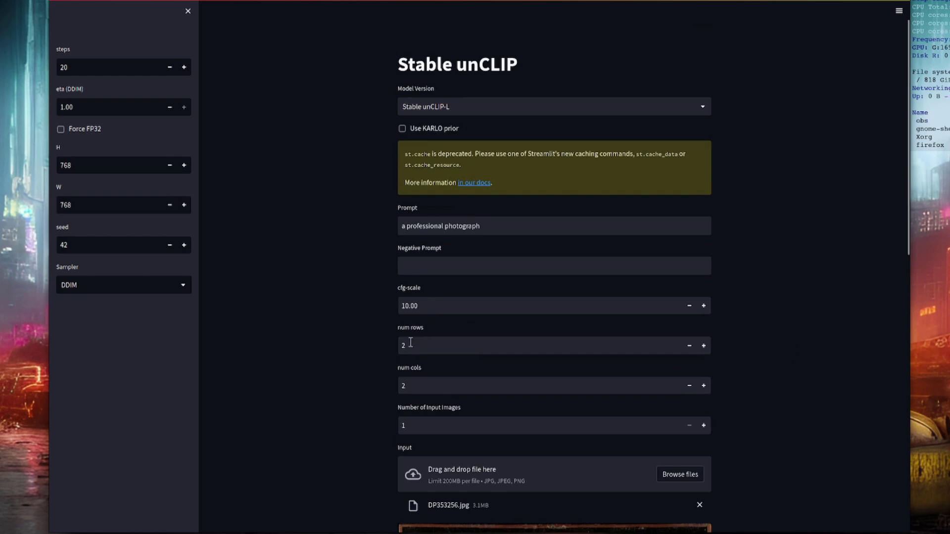
pyautogui.click(689, 345)
pyautogui.click(691, 390)
pyautogui.scroll(-5, 851, 277)
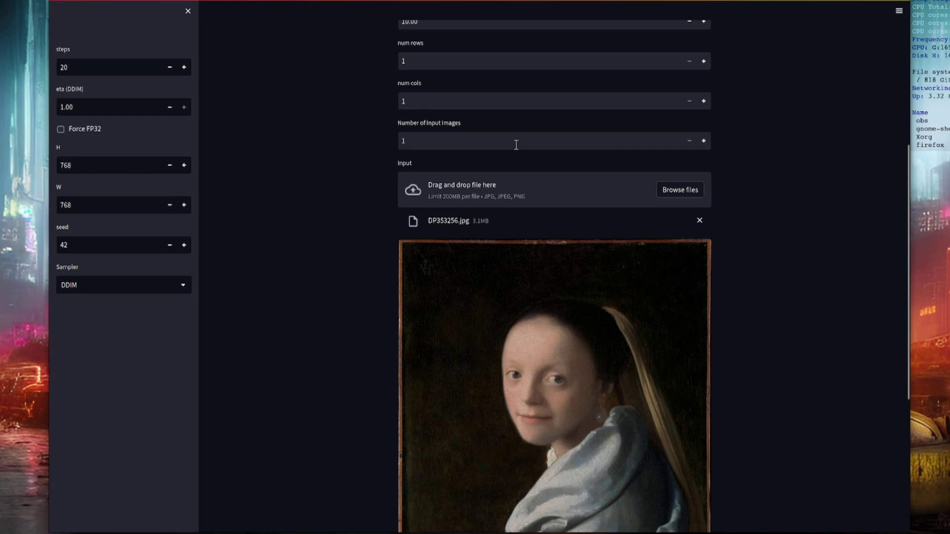
pyautogui.scroll(-4, 841, 260)
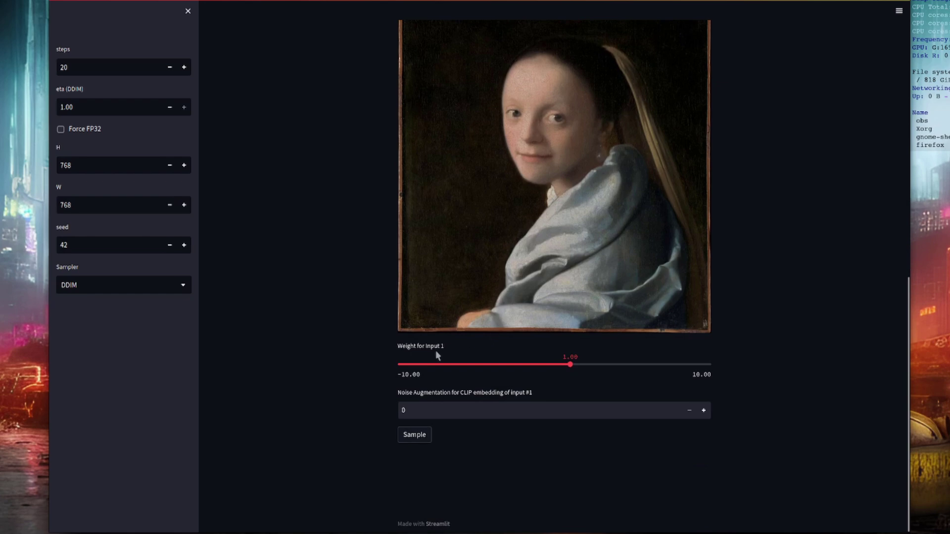
# Sample the portrait with the weight for input 1 set to 7.40 and its CLIP embedding noise augmentation set to 500.
pyautogui.moveTo(708, 370); pyautogui.dragTo(669, 376)
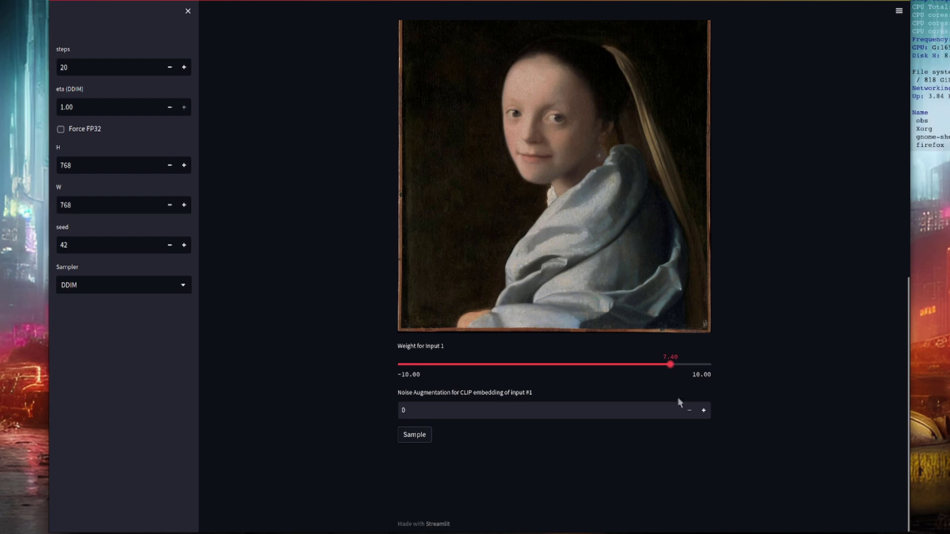
pyautogui.click(475, 414)
pyautogui.press('BackSpace')
pyautogui.write('500')
pyautogui.click(407, 437)
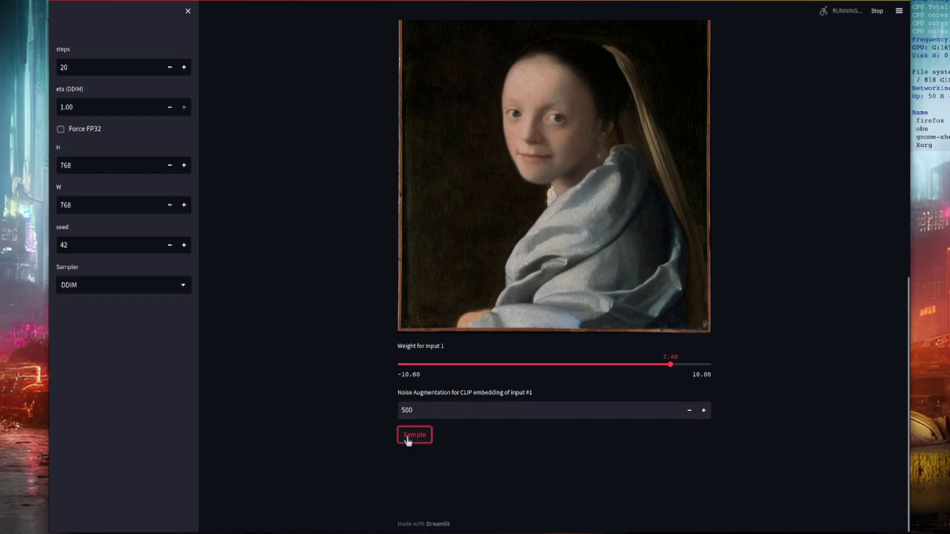
pyautogui.scroll(-5, 305, 199)
pyautogui.scroll(-3, 305, 202)
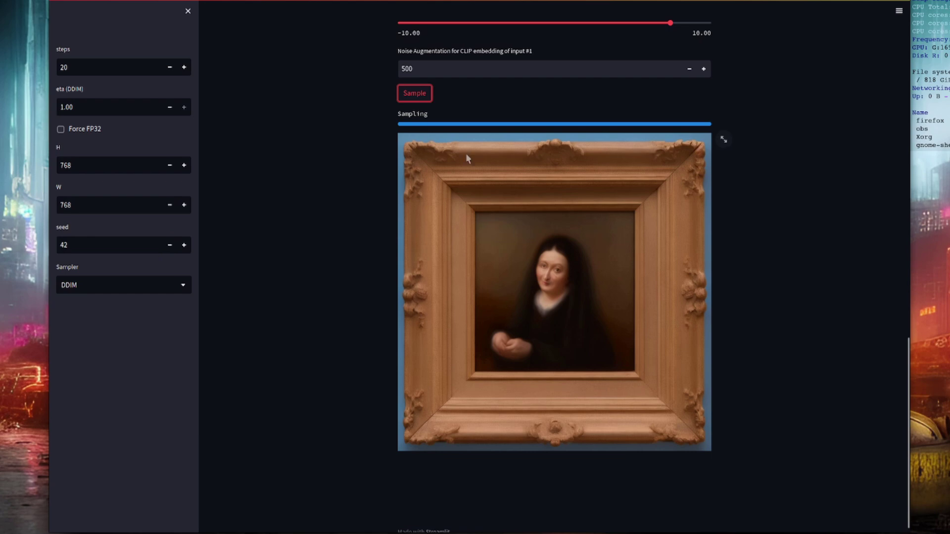
# Set the noise augmentation for input 1 to 999 and sample the portrait again.
pyautogui.moveTo(502, 68); pyautogui.dragTo(294, 64)
pyautogui.write('999')
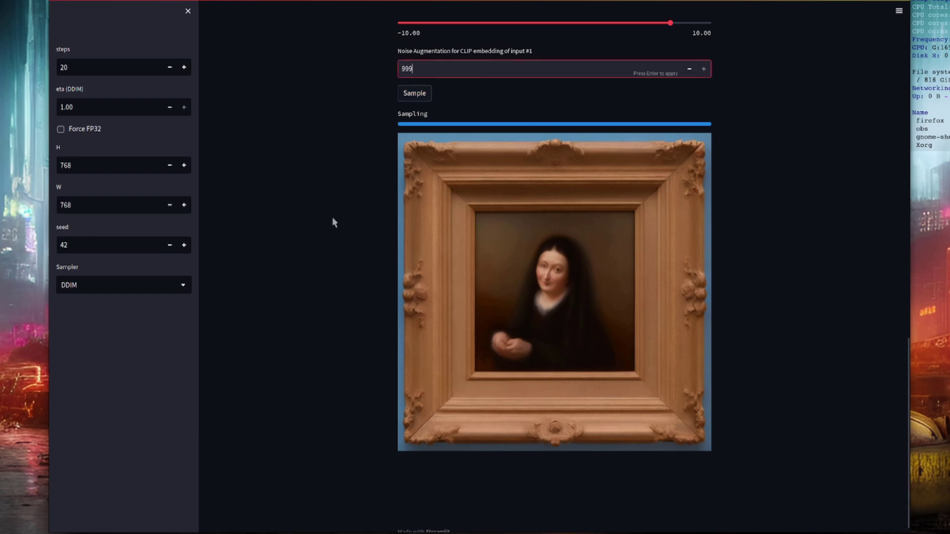
pyautogui.click(414, 95)
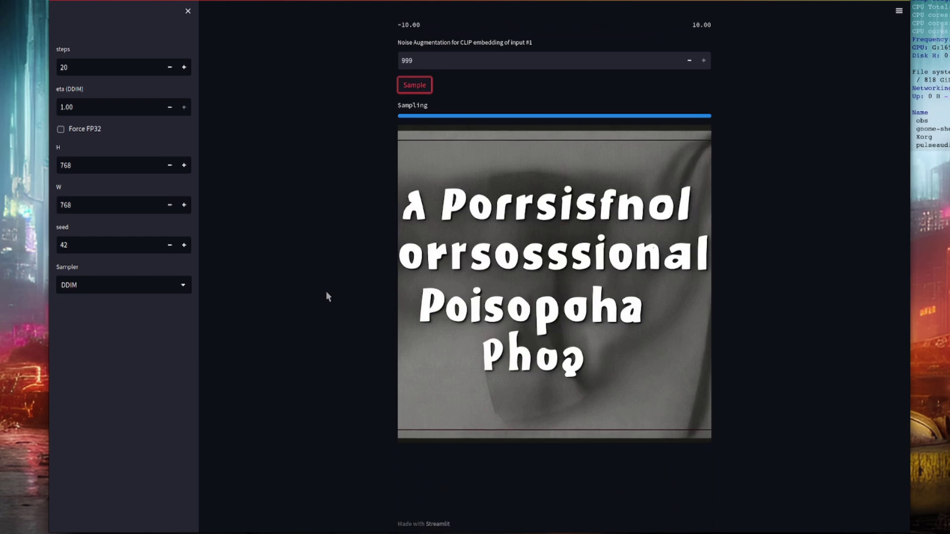
# Compare the sampled image with the prompt and the generation settings used for it.
pyautogui.scroll(2, 325, 291)
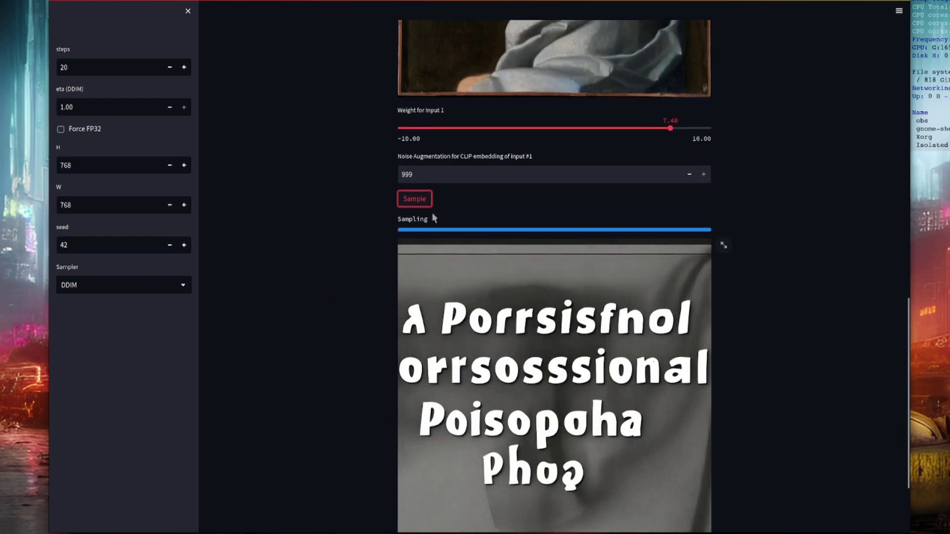
pyautogui.doubleClick(443, 171)
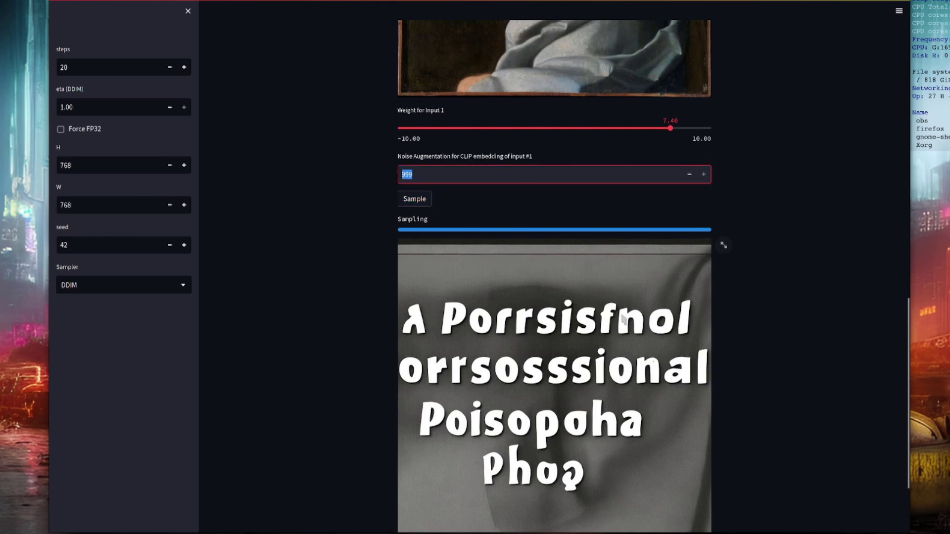
pyautogui.scroll(10, 643, 337)
pyautogui.scroll(2, 450, 124)
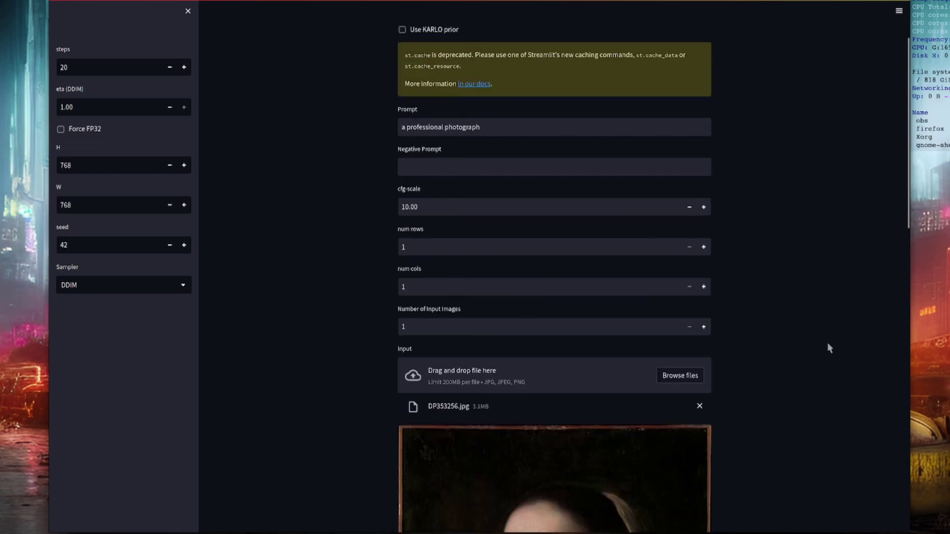
pyautogui.scroll(-15, 826, 376)
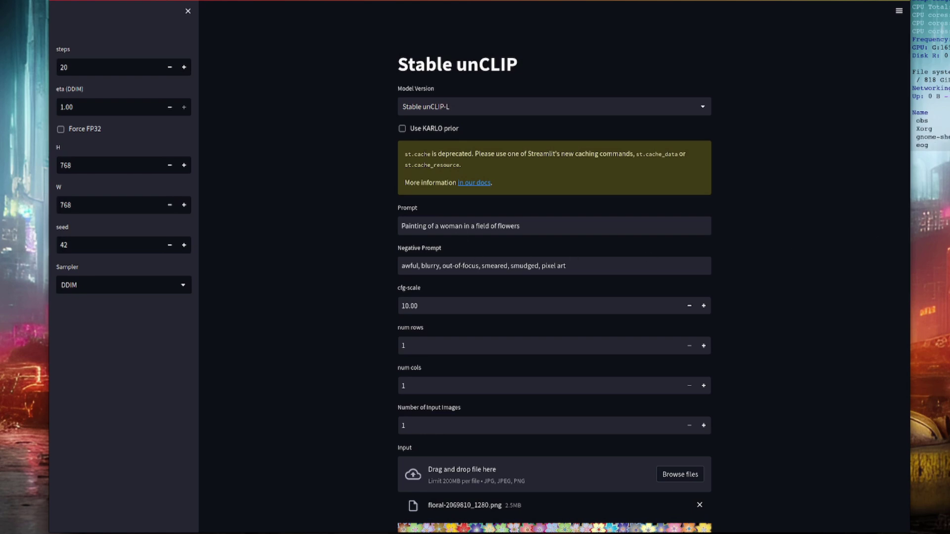
# Sample the floral pattern image at its current weight and noise augmentation, and view the result.
pyautogui.scroll(-7, 812, 251)
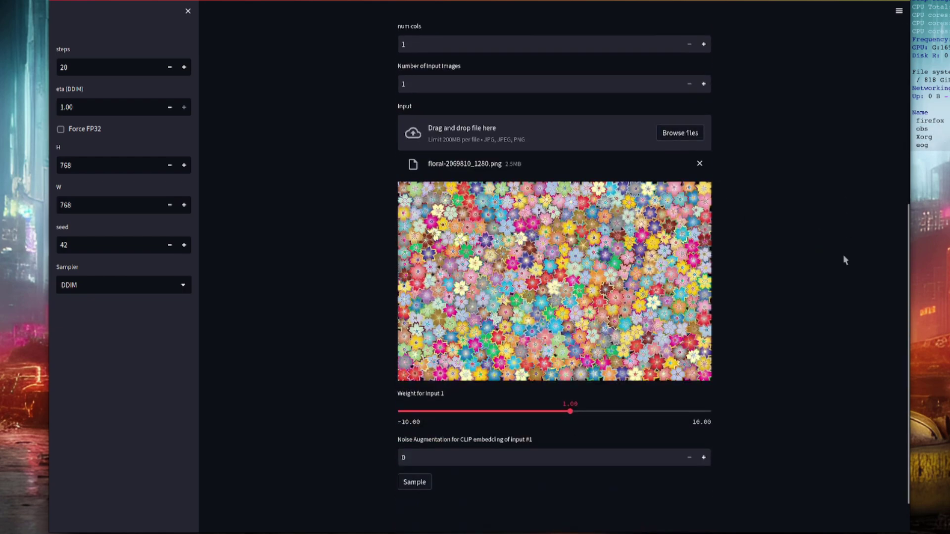
pyautogui.click(402, 485)
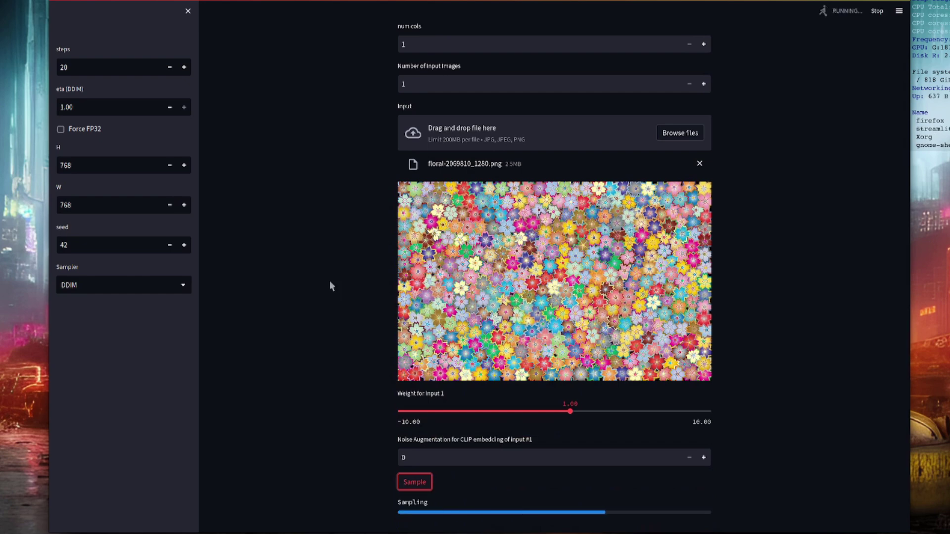
pyautogui.scroll(-7, 237, 331)
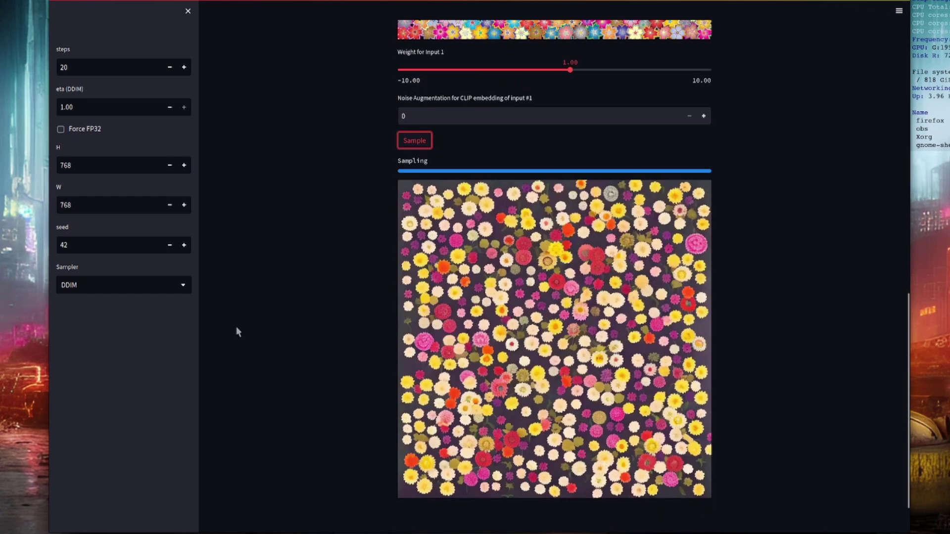
# Set the floral image's noise augmentation to 500, sample it again and view the result.
pyautogui.scroll(3, 357, 294)
pyautogui.scroll(2, 518, 254)
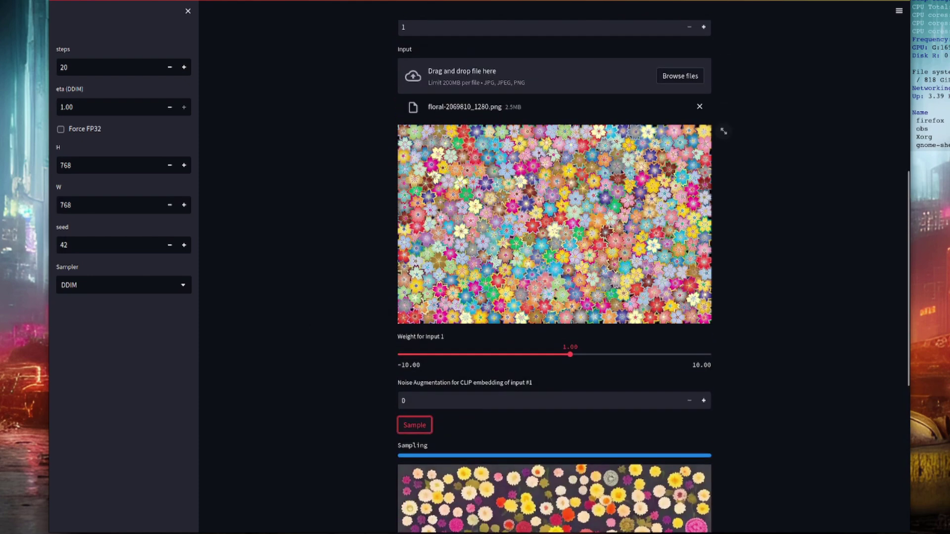
pyautogui.doubleClick(448, 402)
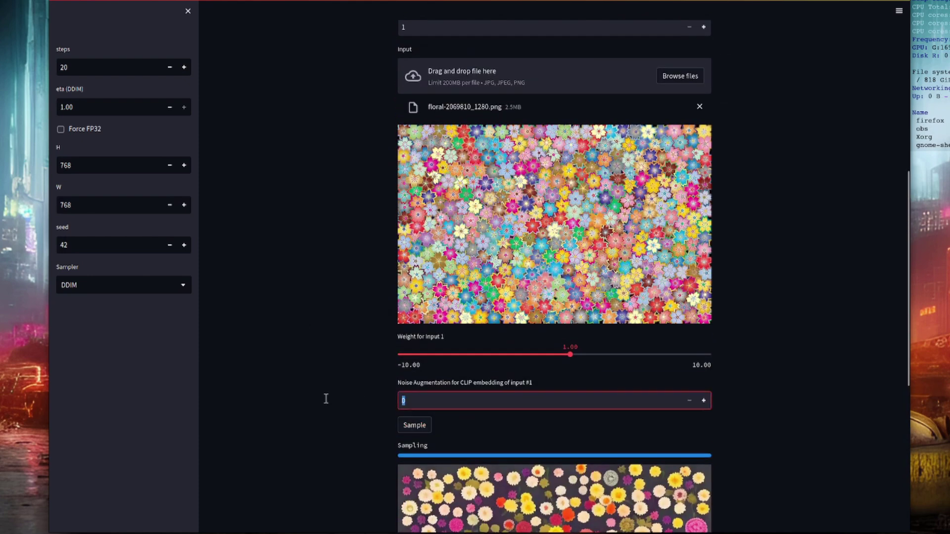
pyautogui.write('500')
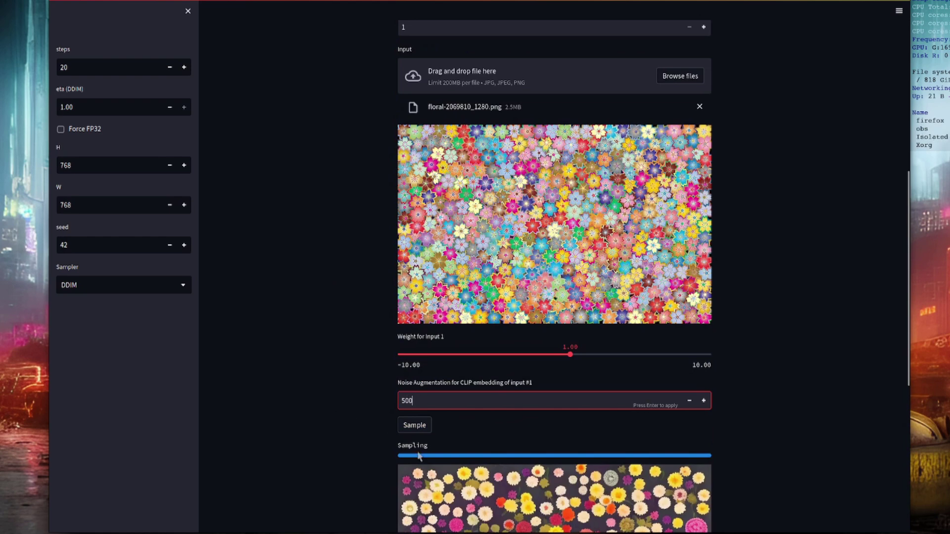
pyautogui.click(415, 426)
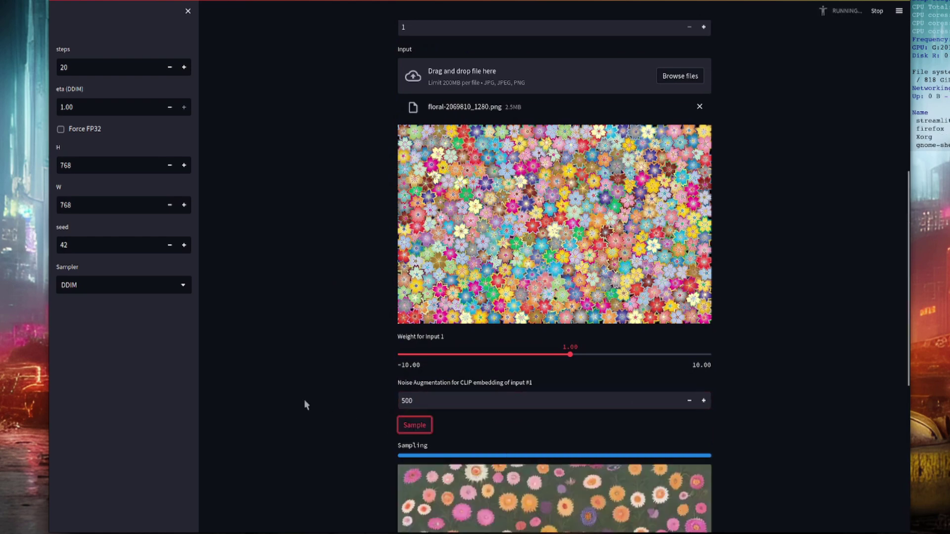
pyautogui.scroll(-3, 304, 406)
pyautogui.scroll(-7, 304, 408)
# Sample the floral image with its noise augmentation raised to 700 and look over the generated painting.
pyautogui.scroll(8, 306, 403)
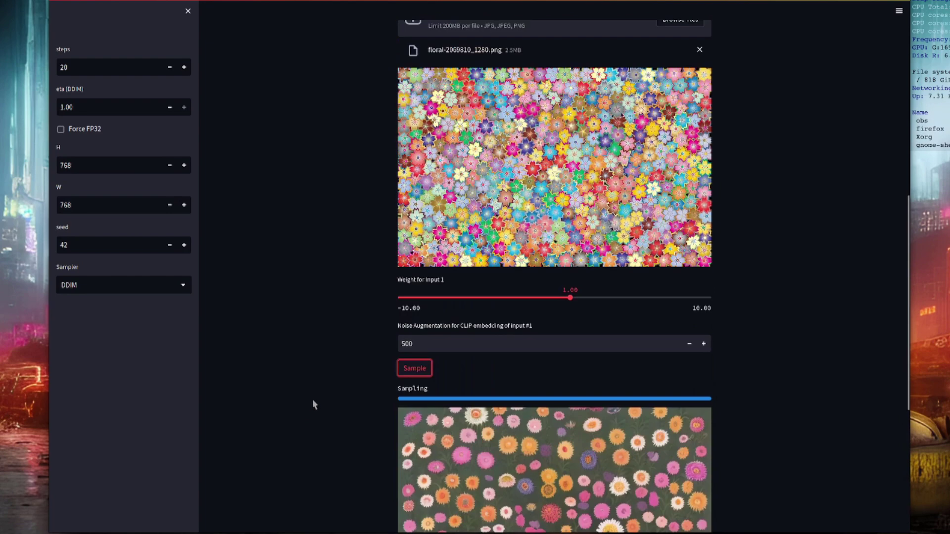
pyautogui.doubleClick(435, 336)
pyautogui.write('700')
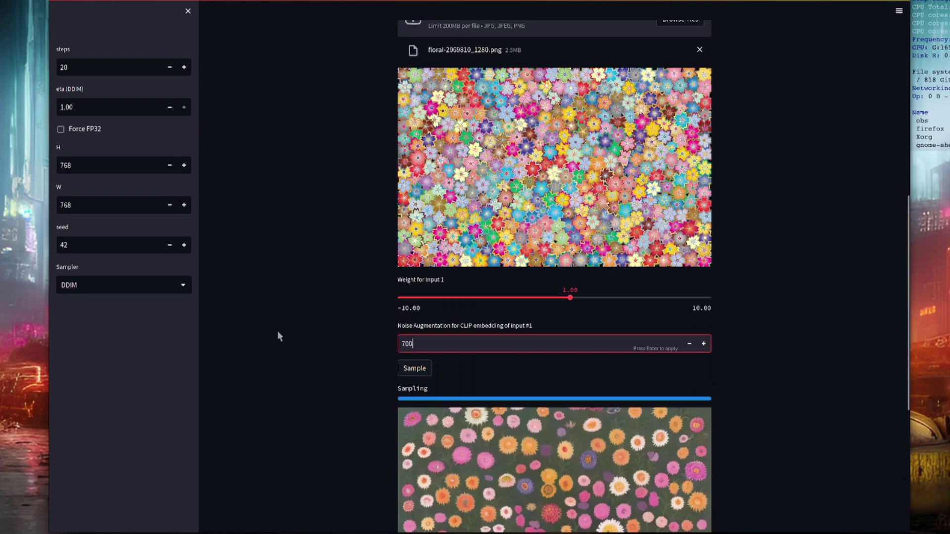
pyautogui.click(414, 368)
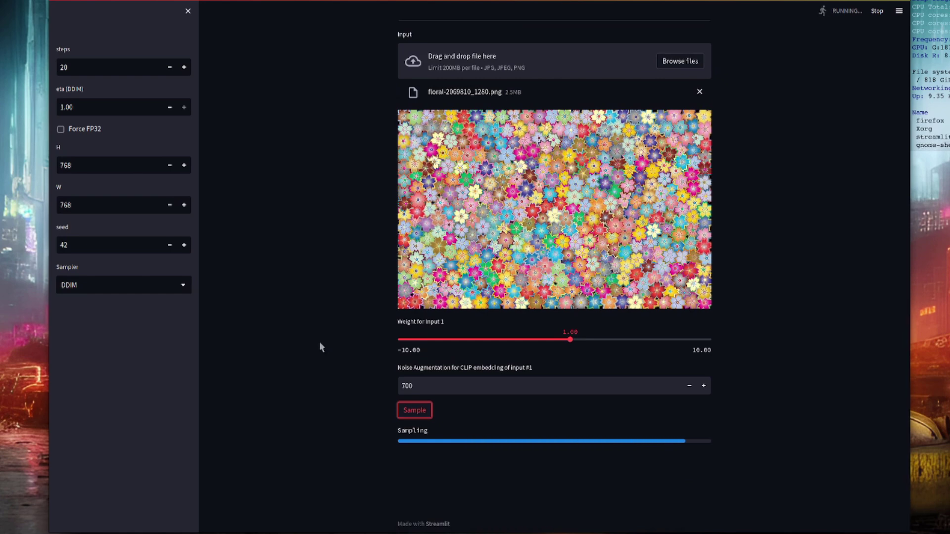
pyautogui.scroll(-5, 319, 346)
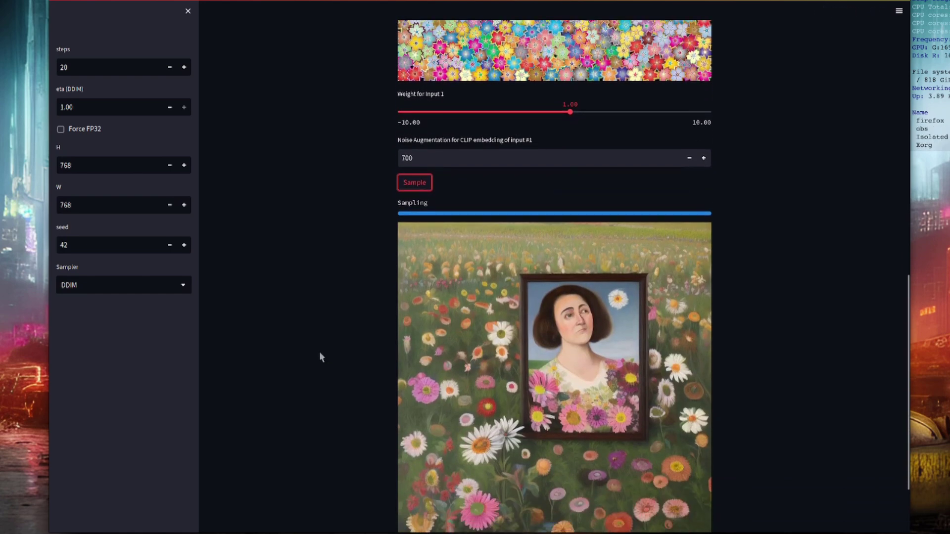
pyautogui.scroll(-1, 326, 368)
pyautogui.scroll(5, 328, 369)
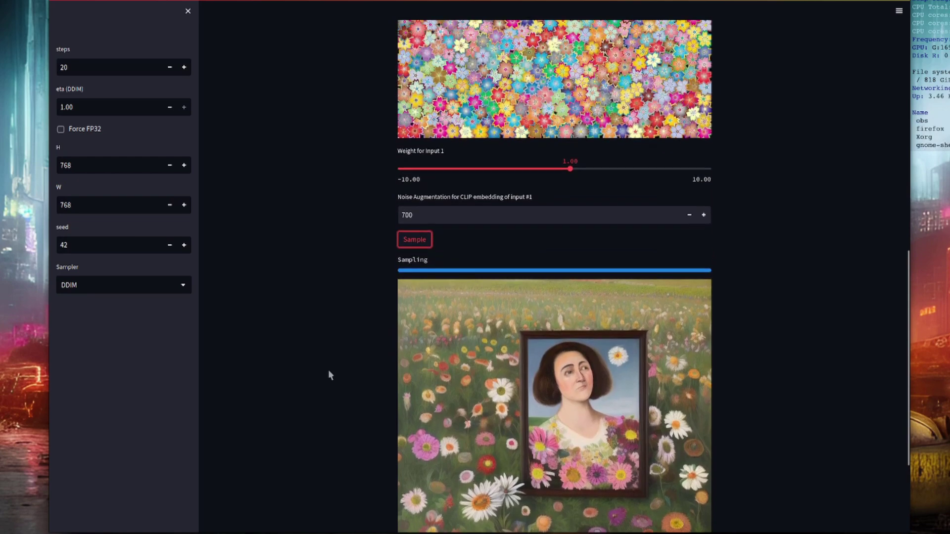
# Reset the noise augmentation for the floral input to 0.
pyautogui.scroll(3, 328, 374)
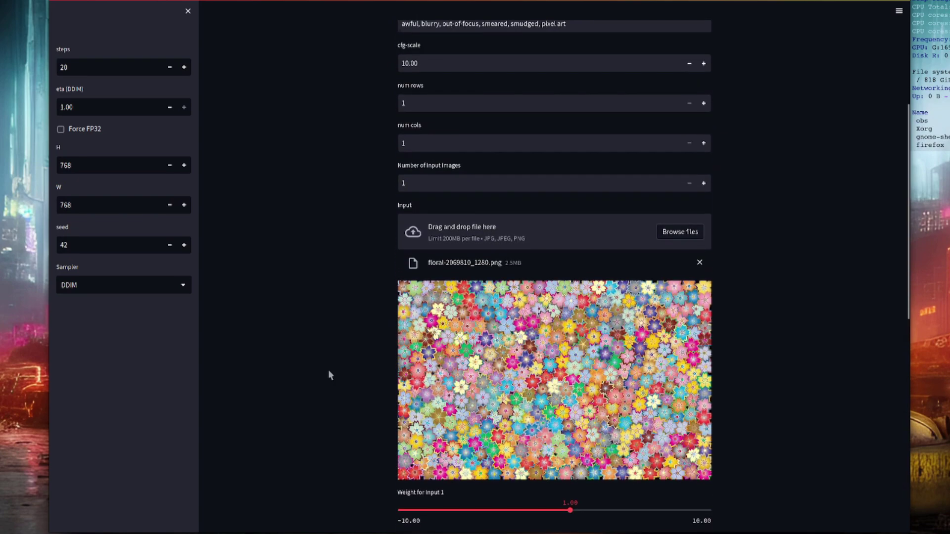
pyautogui.scroll(-4, 328, 386)
pyautogui.moveTo(425, 329); pyautogui.dragTo(369, 325)
pyautogui.write('0')
pyautogui.click(337, 339)
# Add the portrait DP353256.jpg as a second input image and sample the mix of both inputs.
pyautogui.scroll(6, 328, 331)
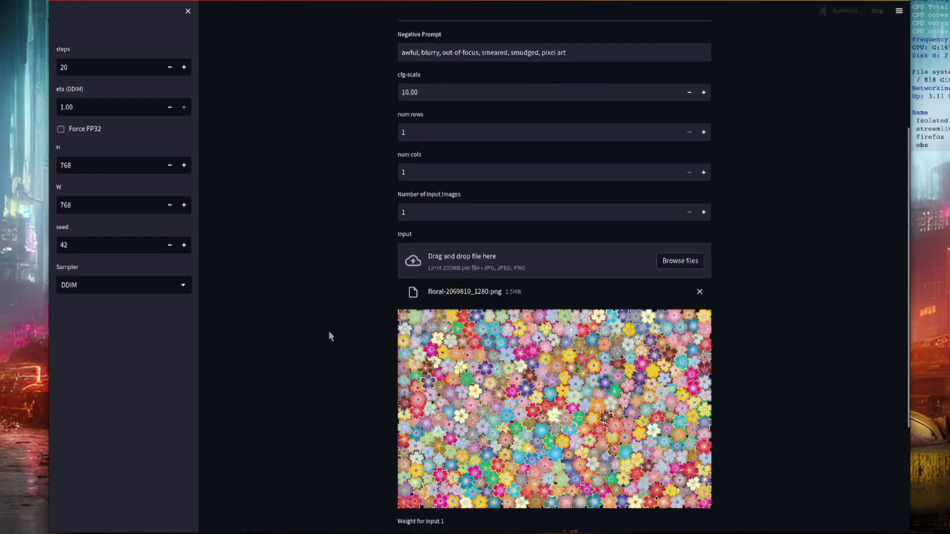
pyautogui.click(704, 265)
pyautogui.scroll(-5, 769, 307)
pyautogui.scroll(-5, 767, 302)
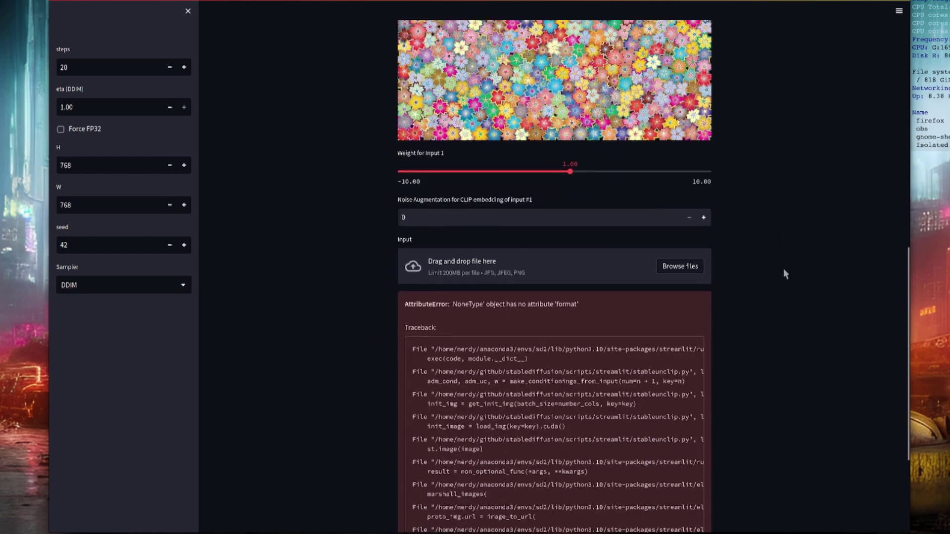
pyautogui.moveTo(949, 250); pyautogui.dragTo(541, 231)
pyautogui.scroll(-11, 776, 294)
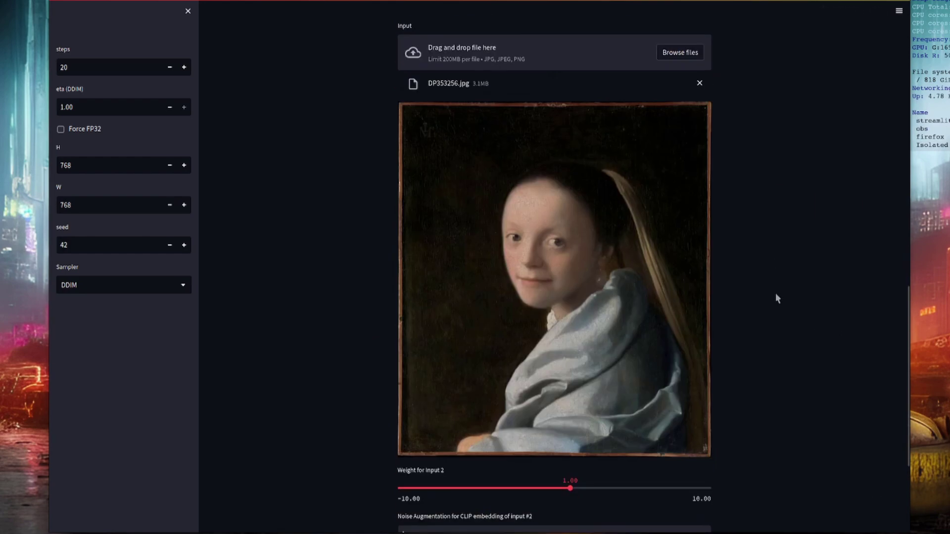
pyautogui.click(414, 442)
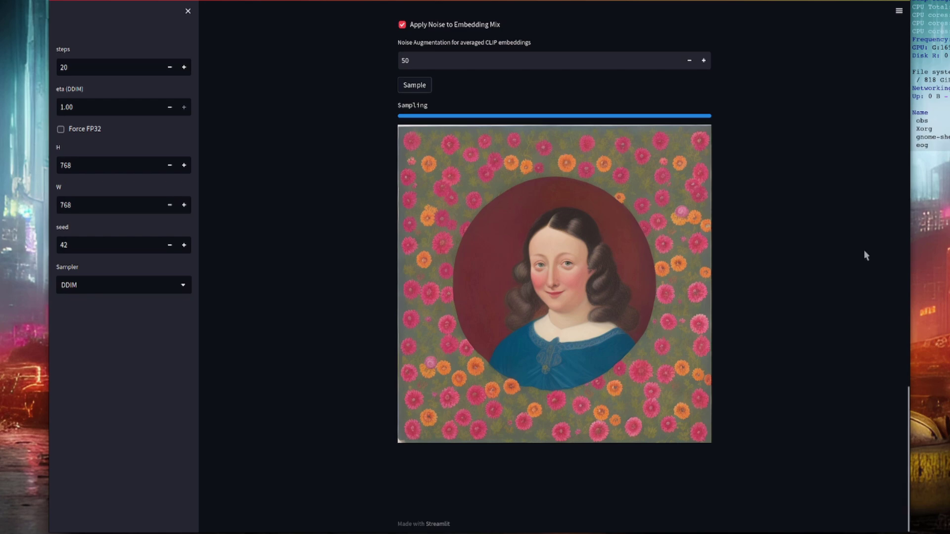
# Add bridge-5779088_1920.jpg as a third input image and sample the mix of all three inputs.
pyautogui.scroll(9, 762, 332)
pyautogui.scroll(10, 818, 376)
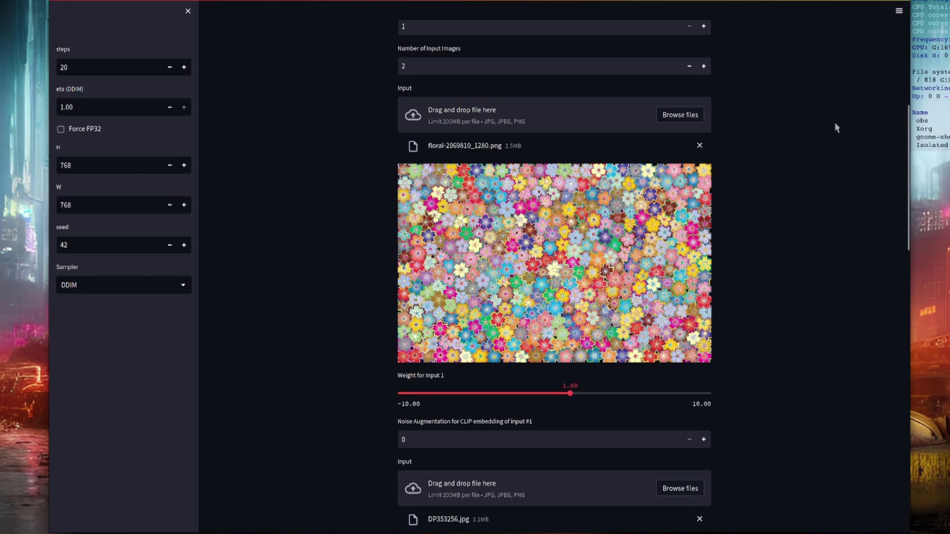
pyautogui.click(705, 66)
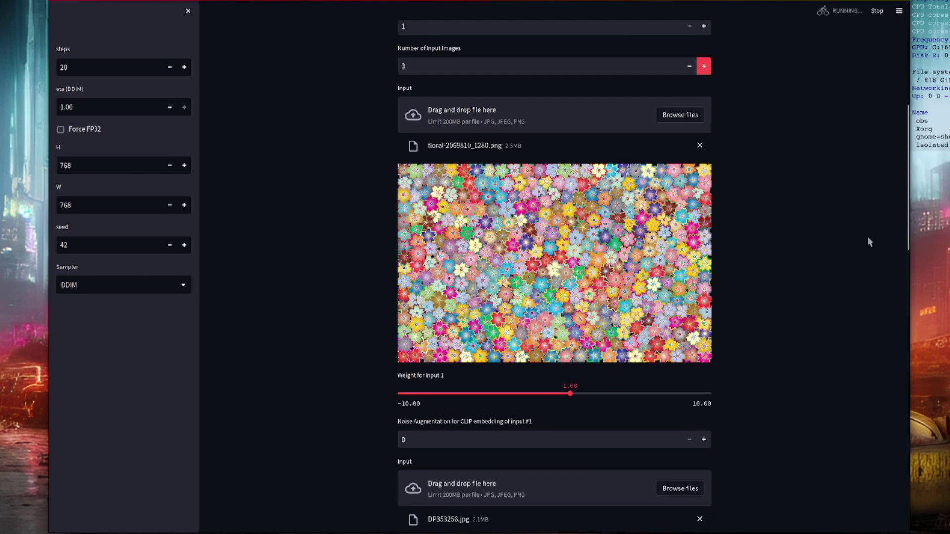
pyautogui.scroll(-15, 867, 233)
pyautogui.moveTo(871, 264); pyautogui.dragTo(517, 165)
pyautogui.scroll(-8, 793, 331)
pyautogui.click(413, 434)
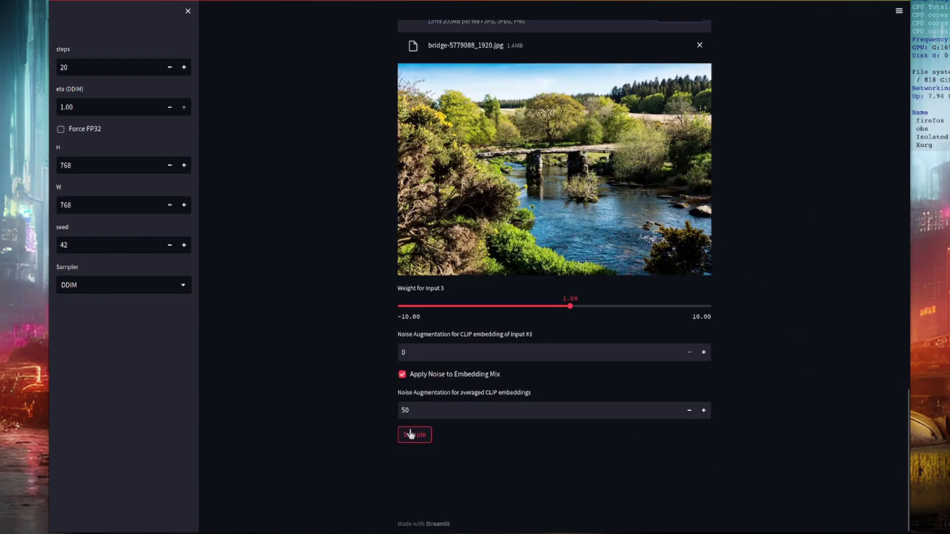
pyautogui.scroll(-7, 246, 336)
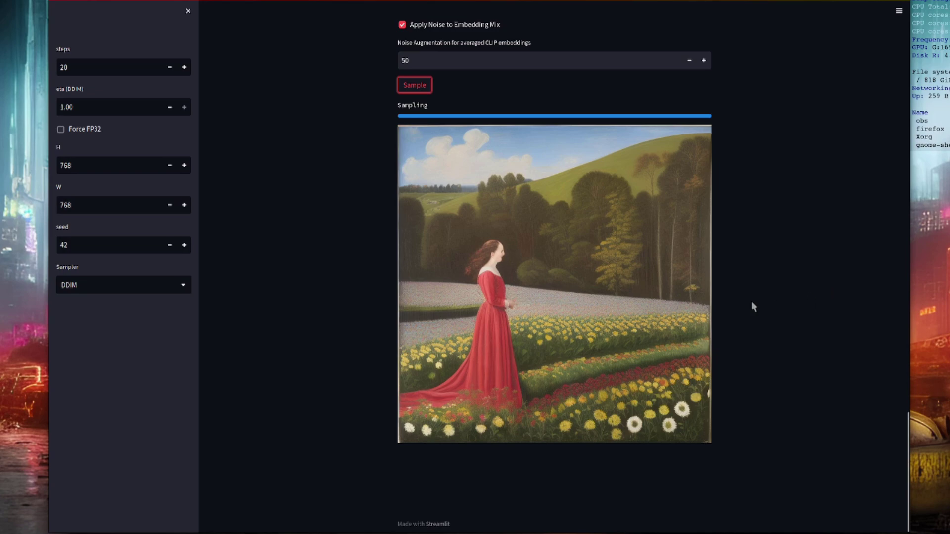
# Set the weight for input 2, the portrait, to 2.14 and sample the three-image mix again.
pyautogui.scroll(14, 751, 301)
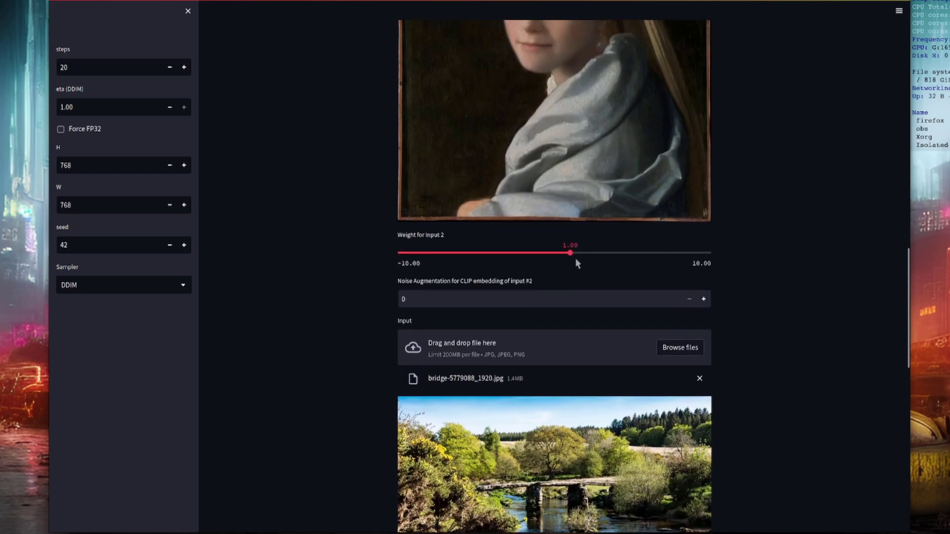
pyautogui.moveTo(570, 254); pyautogui.dragTo(588, 254)
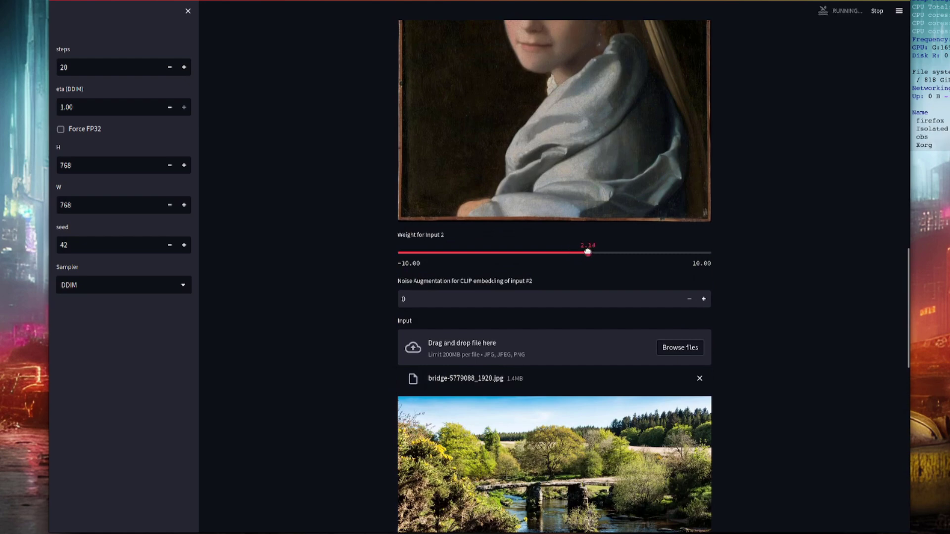
pyautogui.scroll(-7, 767, 346)
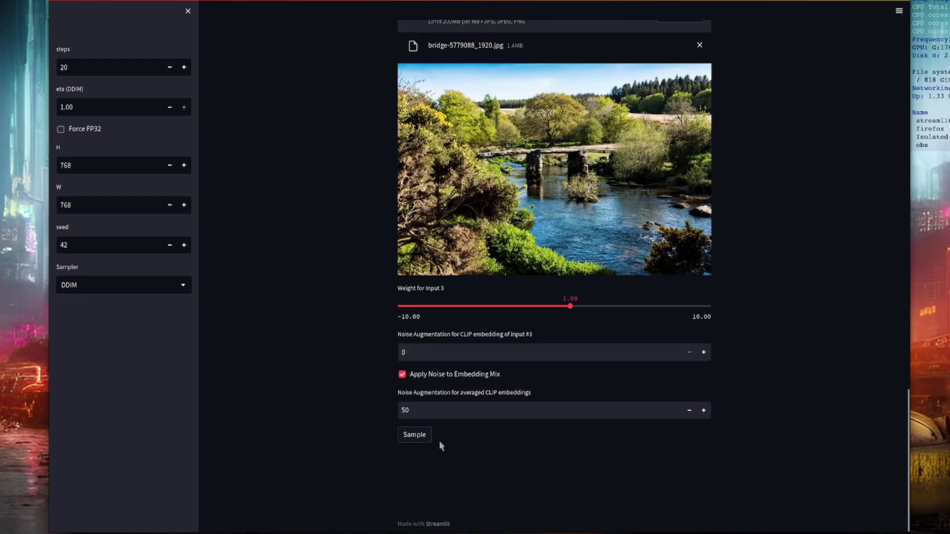
pyautogui.click(417, 435)
pyautogui.scroll(-7, 269, 428)
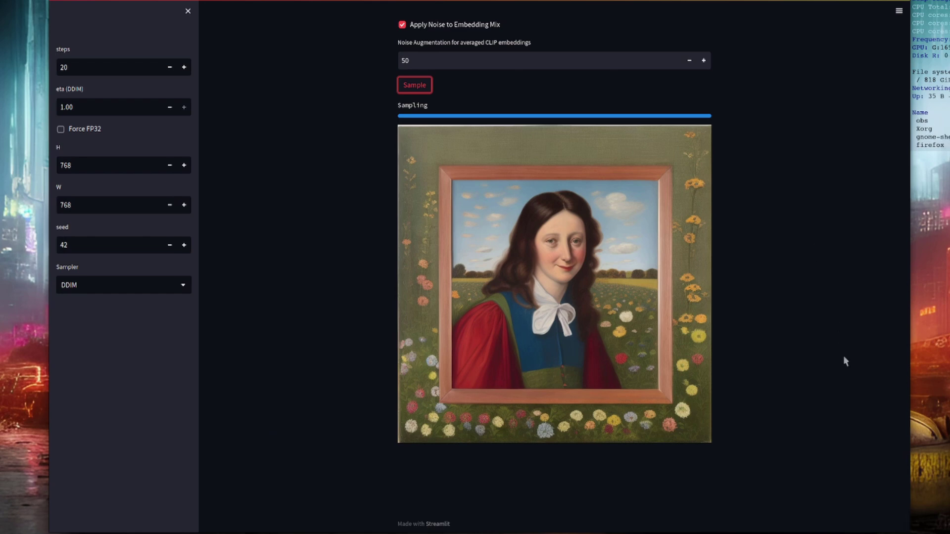
pyautogui.scroll(20, 843, 355)
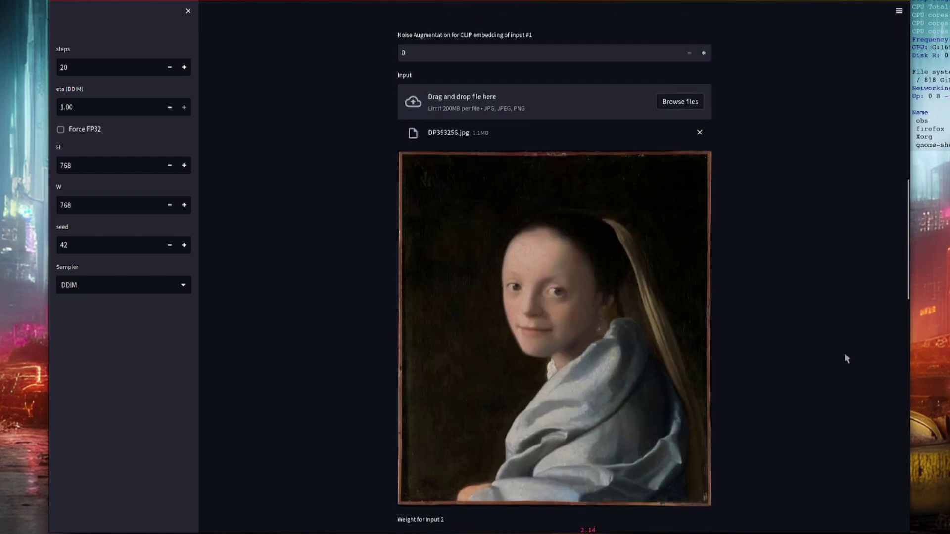
# Set the noise augmentation for the averaged CLIP embeddings to 500 and sample the three-image mix.
pyautogui.scroll(7, 846, 352)
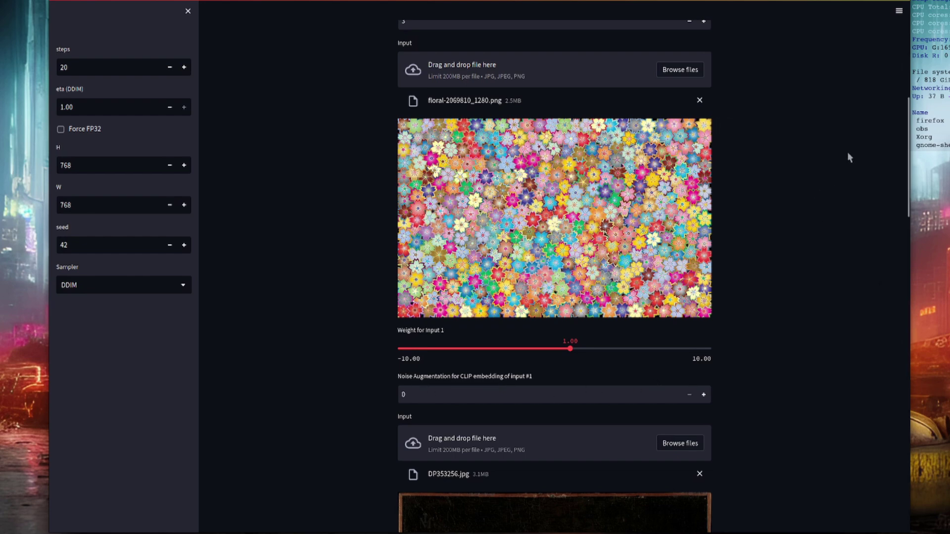
pyautogui.moveTo(903, 157); pyautogui.dragTo(899, 404)
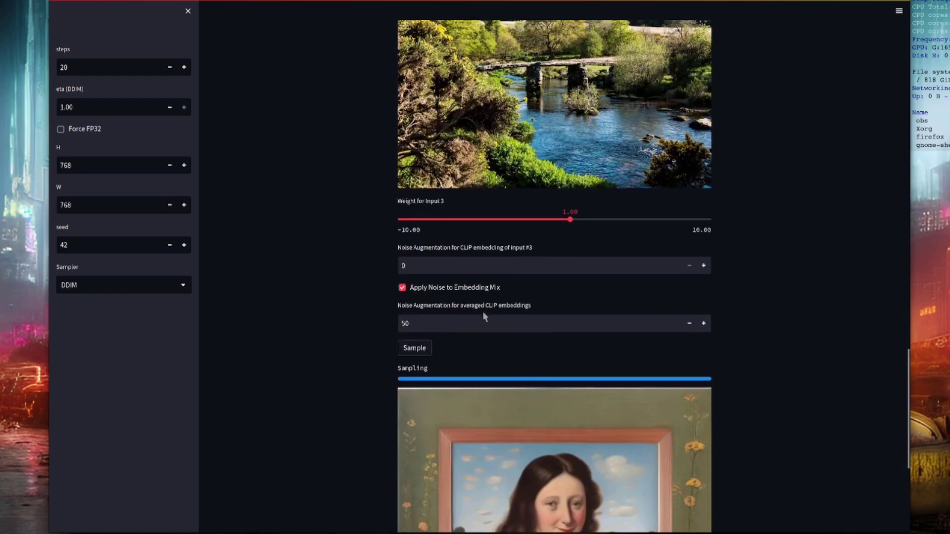
pyautogui.doubleClick(504, 322)
pyautogui.write('500')
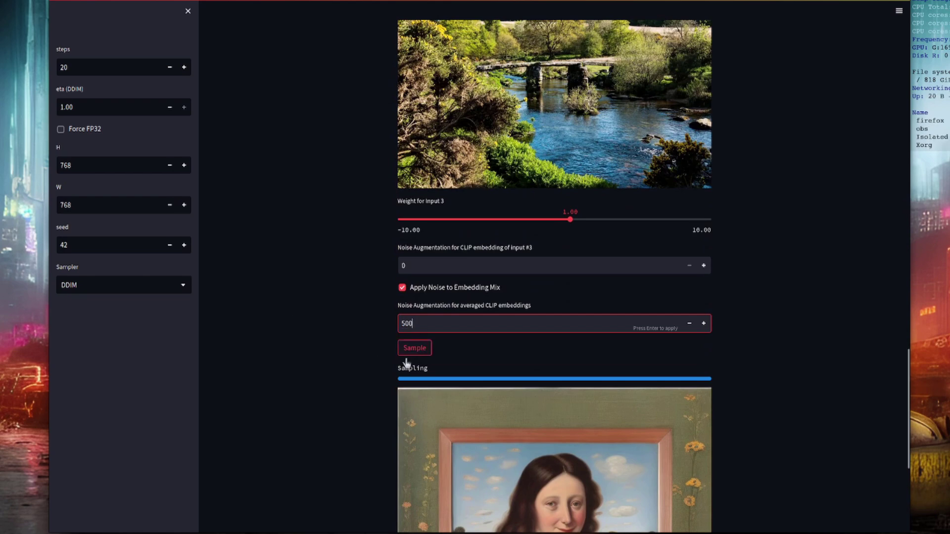
pyautogui.click(414, 348)
pyautogui.scroll(-5, 259, 373)
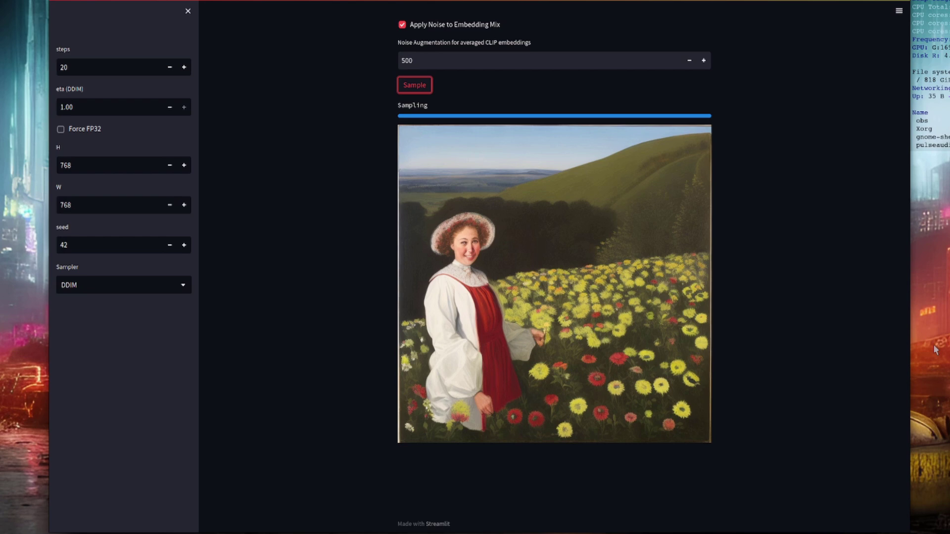
# Switch the model version to Stable unOpenCLIP-H and sample the three-image mix with it.
pyautogui.scroll(15, 781, 63)
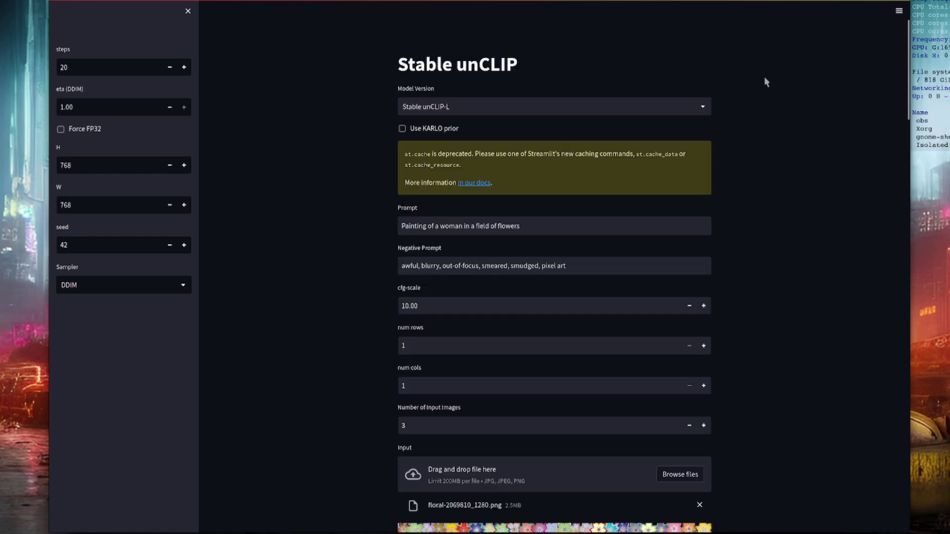
pyautogui.click(702, 107)
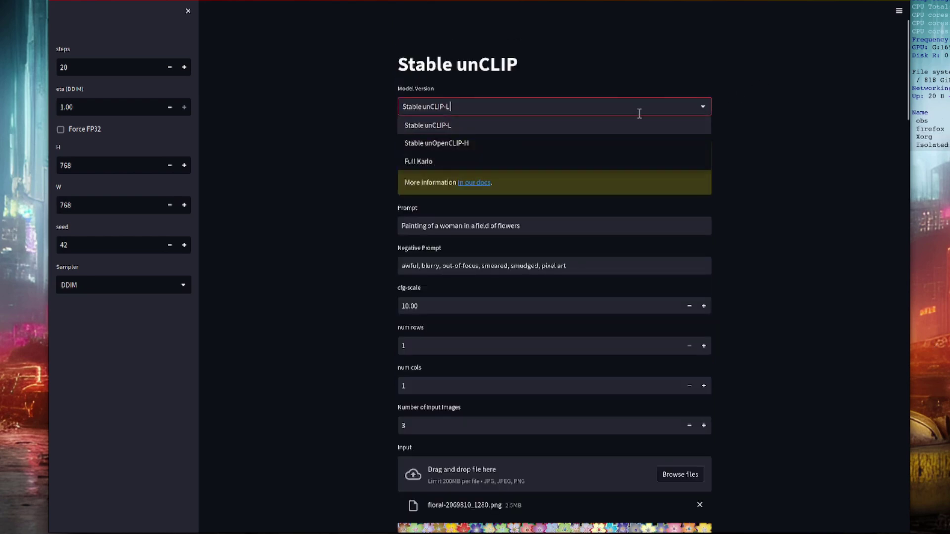
pyautogui.click(447, 143)
pyautogui.scroll(-8, 775, 120)
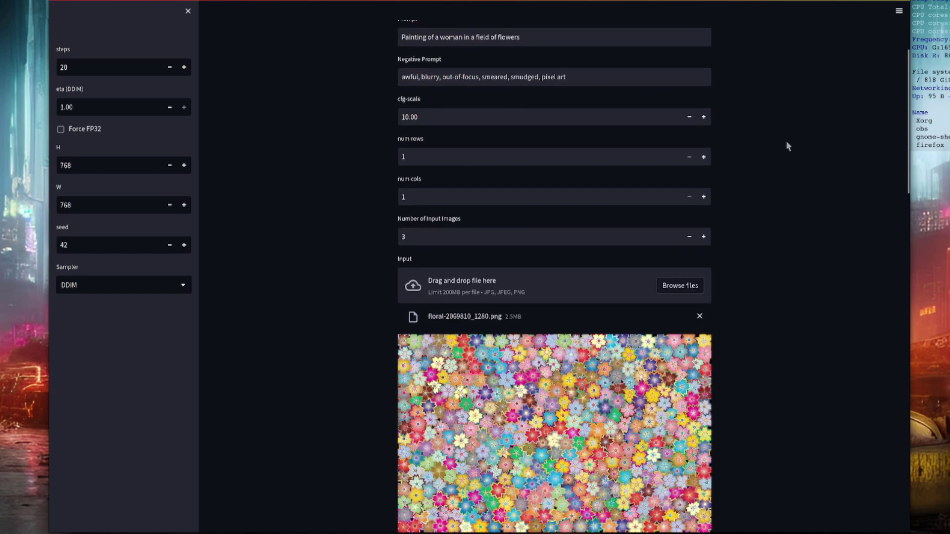
pyautogui.scroll(-15, 791, 192)
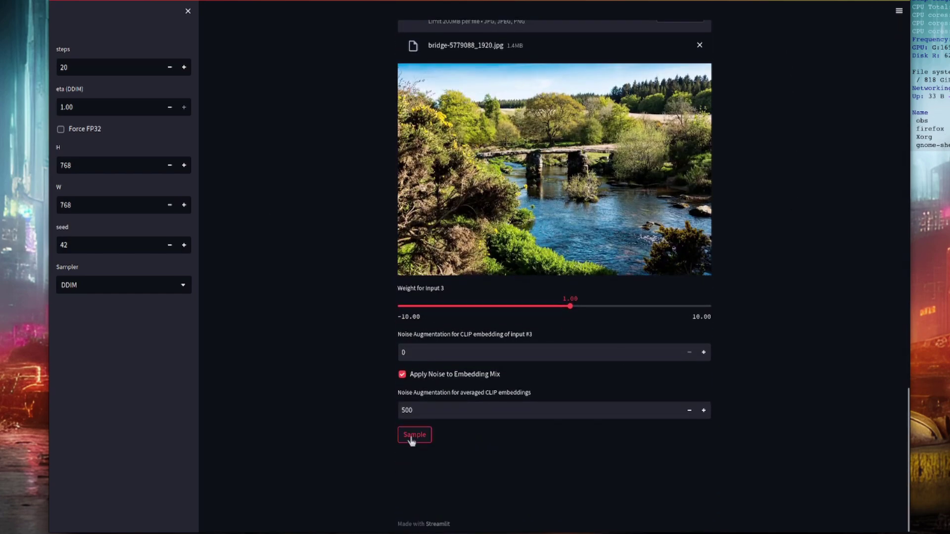
pyautogui.click(413, 435)
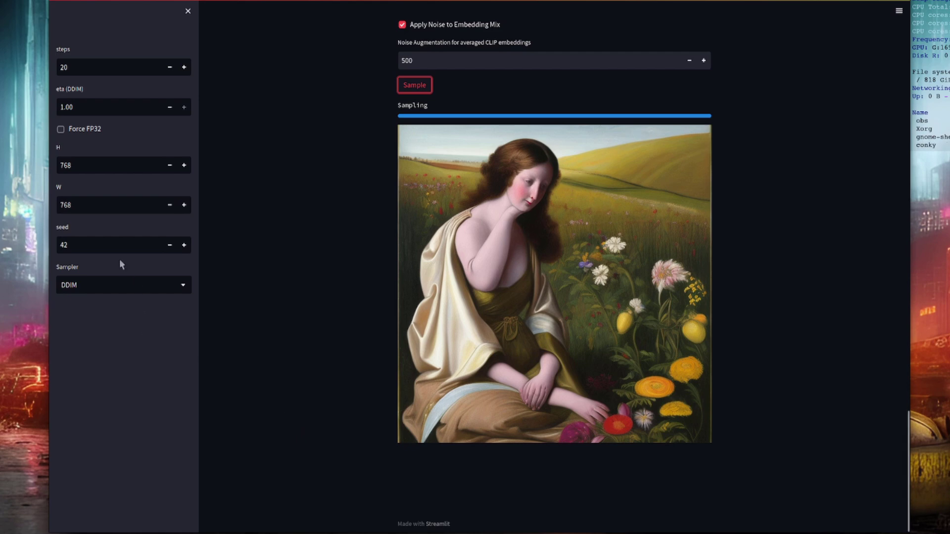
# Set the seed to 666 and sample the three-image mix again.
pyautogui.doubleClick(113, 243)
pyautogui.write('666')
pyautogui.press('Return')
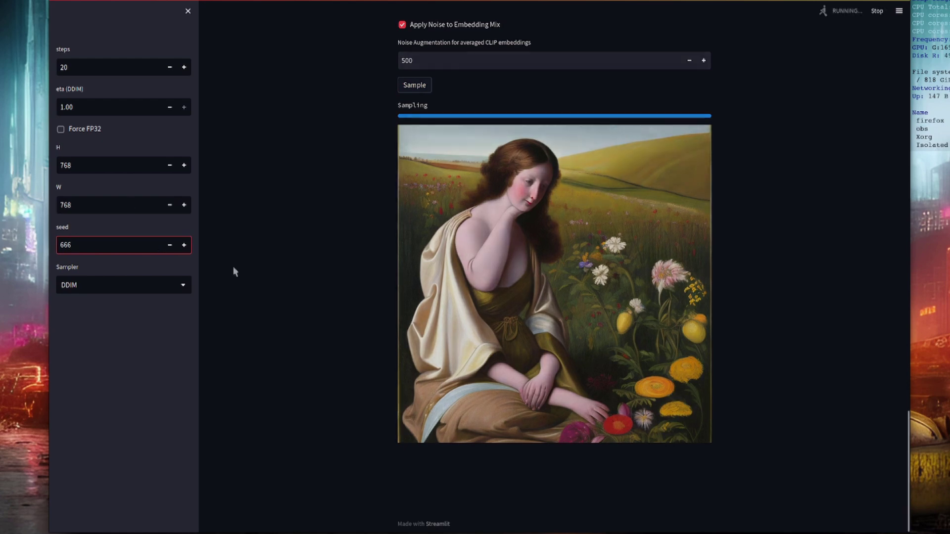
pyautogui.click(413, 436)
pyautogui.scroll(-7, 331, 379)
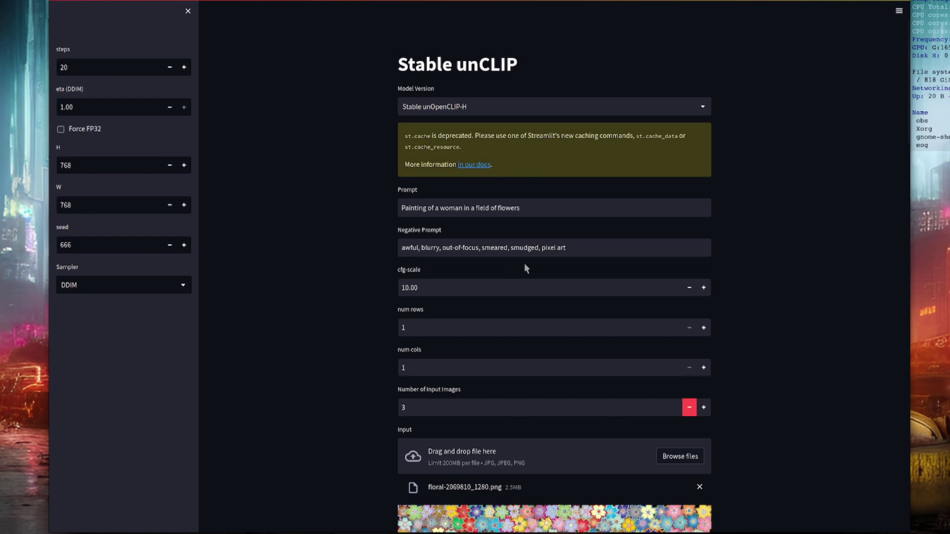
pyautogui.scroll(-10, 570, 244)
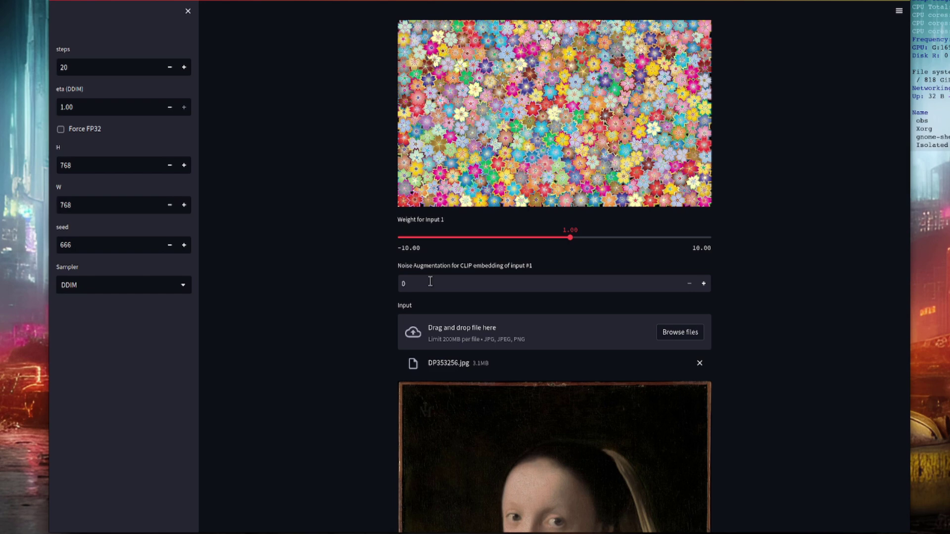
pyautogui.scroll(-15, 277, 297)
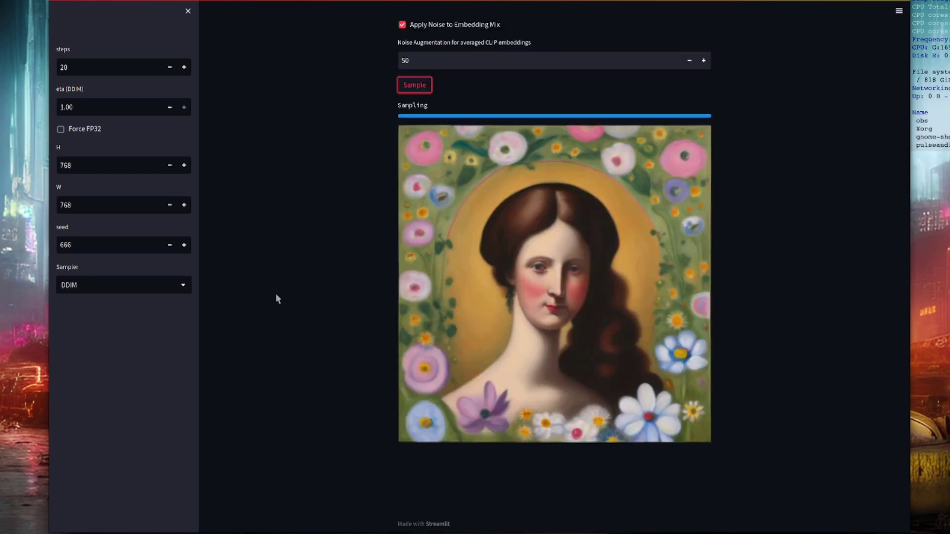